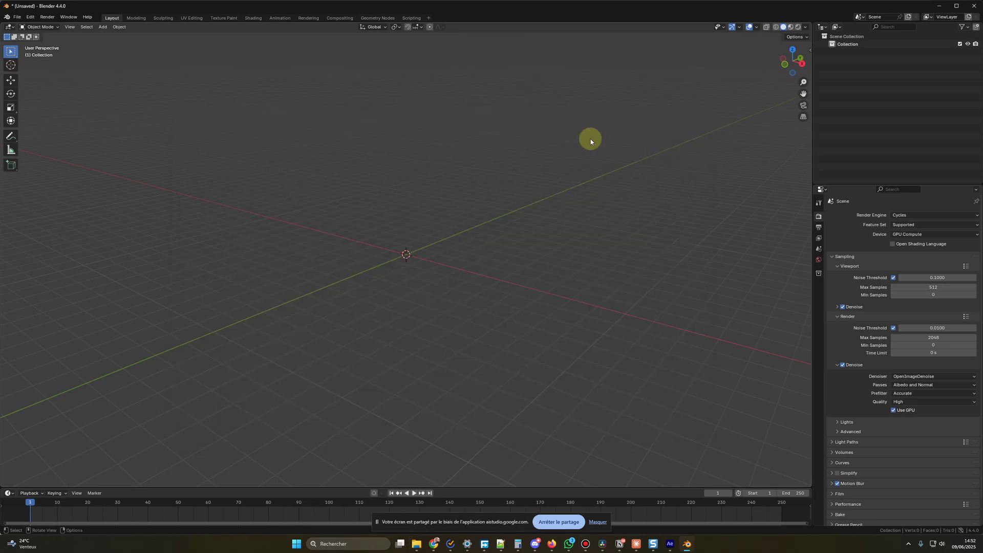
Append the Car Rig collection and add a NURBS path rotated -90° around Z
{"action": "double_click", "coordinate": [426, 202]}
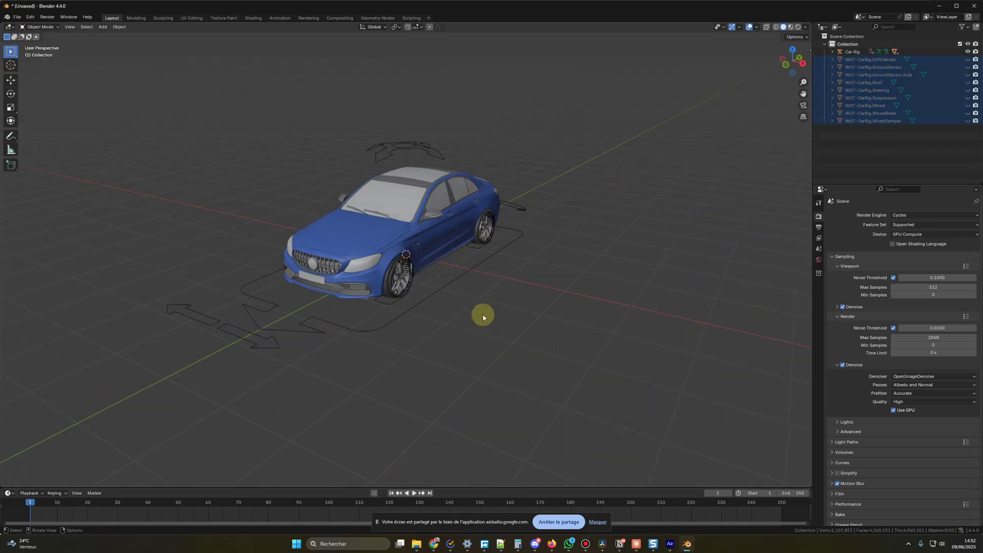
{"action": "middle_click_drag", "start_coordinate": [483, 317], "coordinate": [505, 293]}
{"action": "left_click", "coordinate": [532, 304]}
{"action": "key", "text": "shift+a"}
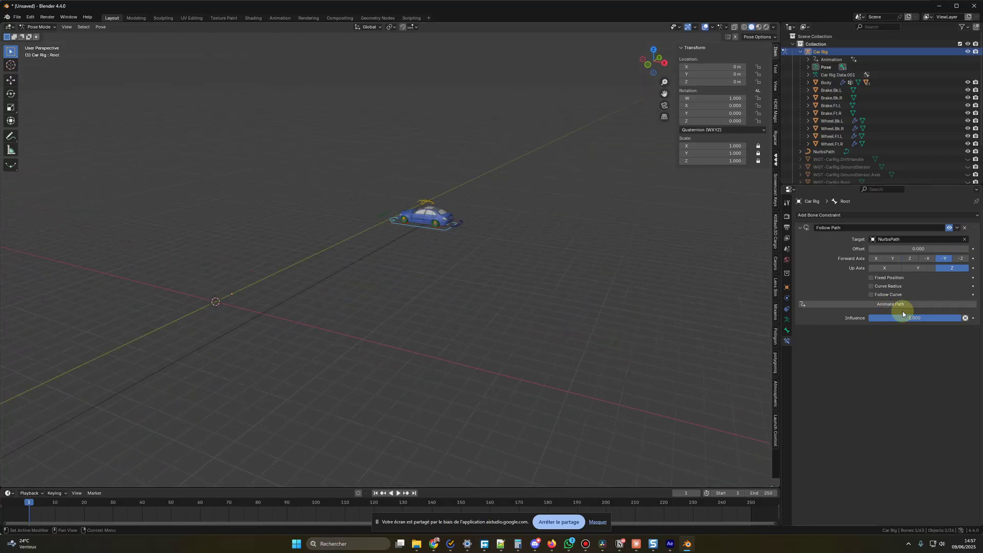
Enable Follow Curve on the Root bone's Follow Path constraint so the car turns along NurbsPath
{"action": "scroll", "coordinate": [578, 307], "scroll_direction": "up", "scroll_amount": 3}
{"action": "left_click", "coordinate": [872, 294]}
{"action": "middle_click_drag", "start_coordinate": [662, 285], "coordinate": [462, 192]}
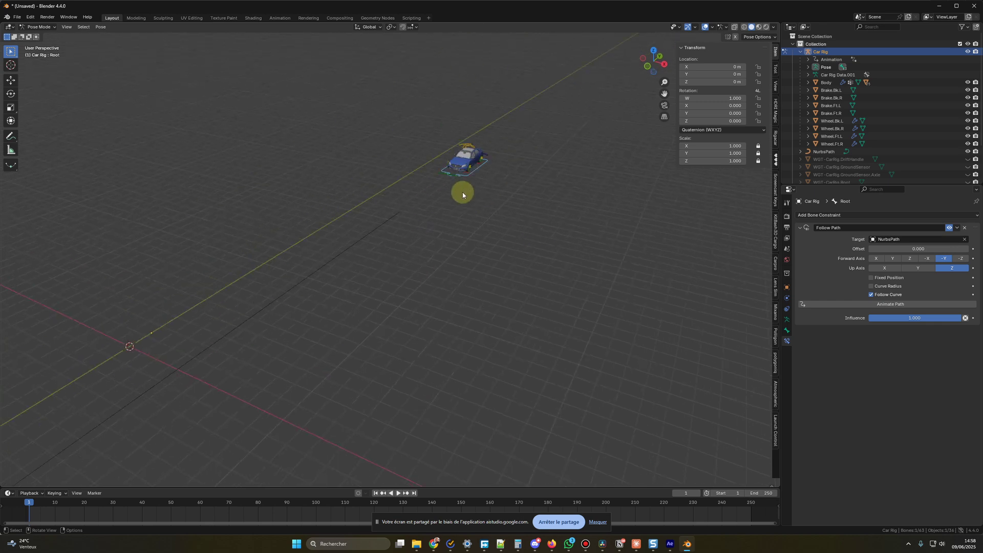
{"action": "key", "text": "shift+space"}
{"action": "key", "text": "g"}
{"action": "left_click", "coordinate": [787, 287]}
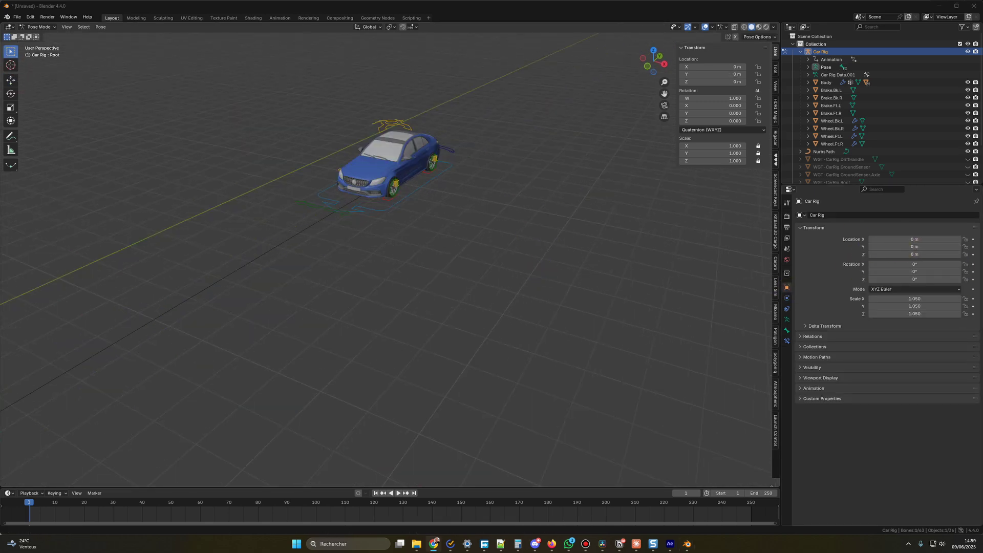
{"action": "middle_click_drag", "start_coordinate": [544, 272], "coordinate": [610, 340]}
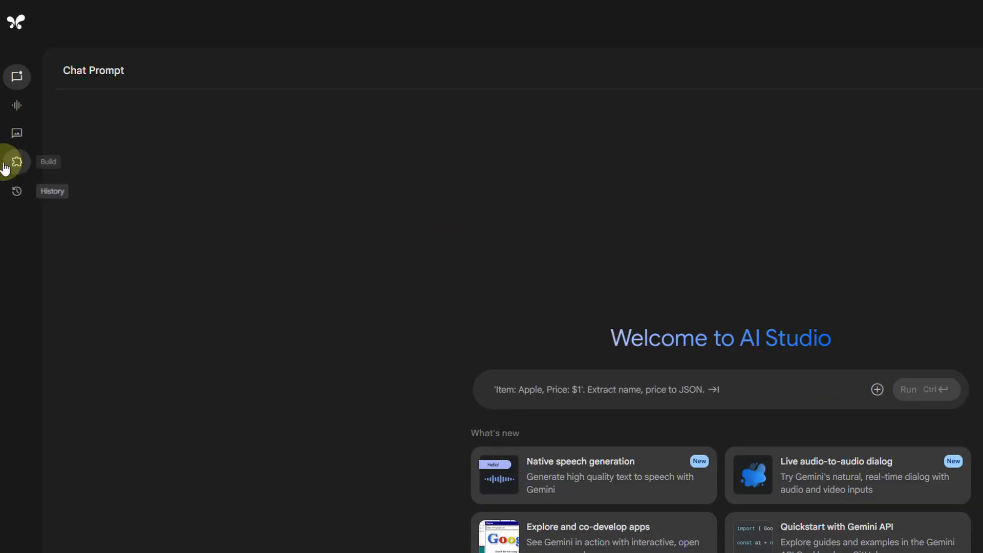
Open Stream from the sidebar and enable Proactive audio and Grounding with Google Search
{"action": "left_click", "coordinate": [17, 107]}
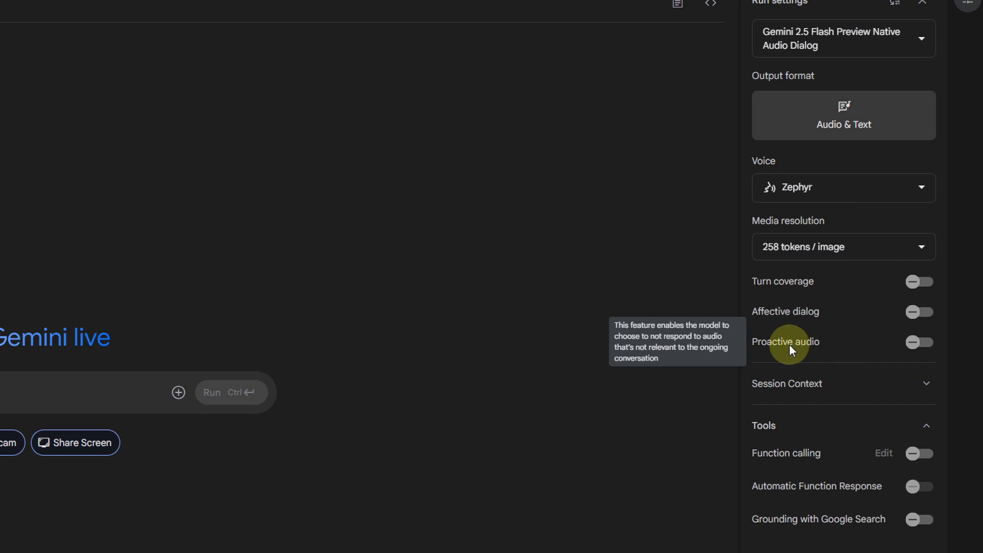
{"action": "left_click", "coordinate": [917, 343]}
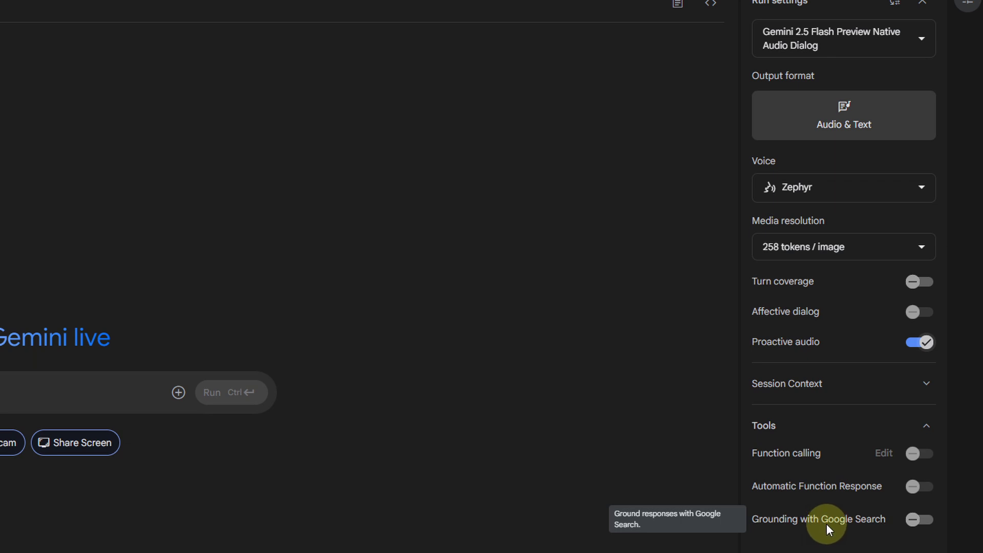
{"action": "left_click", "coordinate": [906, 521]}
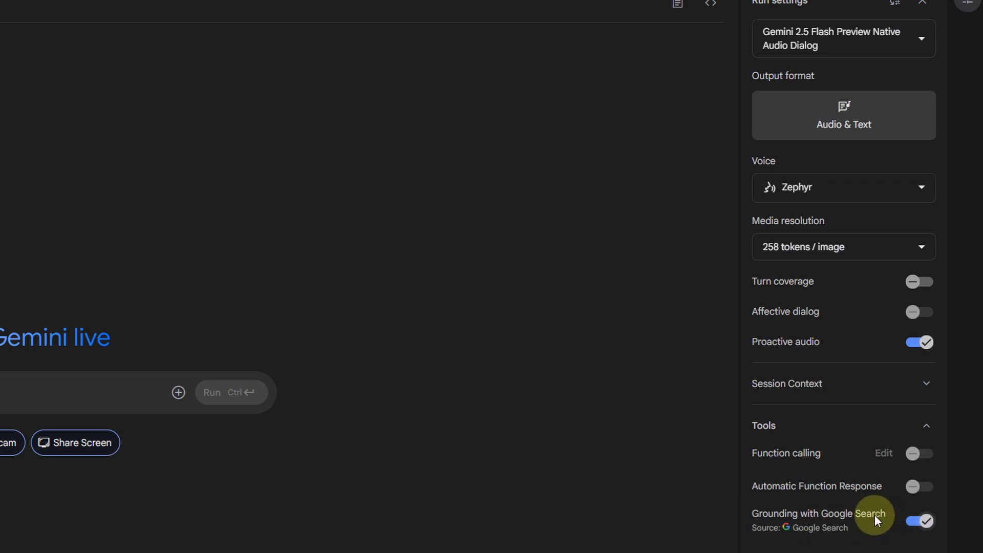
Share the entire screen Écran 1 from the Tout l'écran tab and move the preview aside
{"action": "left_click", "coordinate": [72, 448]}
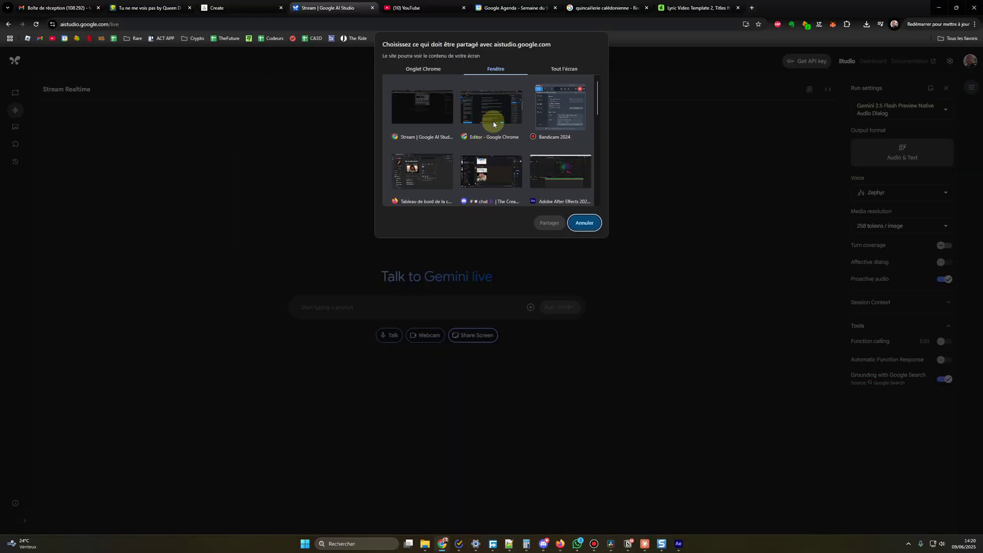
{"action": "left_click", "coordinate": [563, 69]}
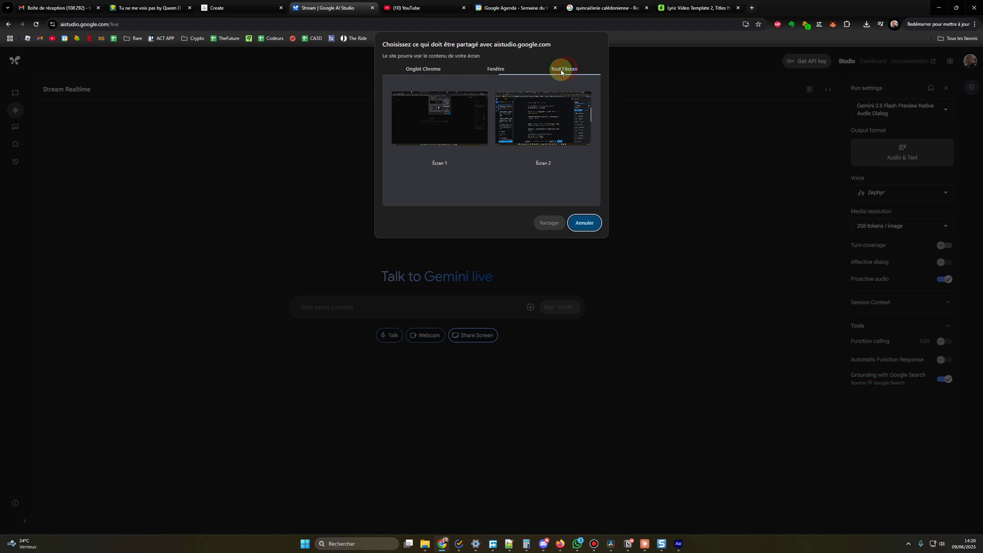
{"action": "left_click", "coordinate": [447, 124]}
{"action": "left_click", "coordinate": [549, 223]}
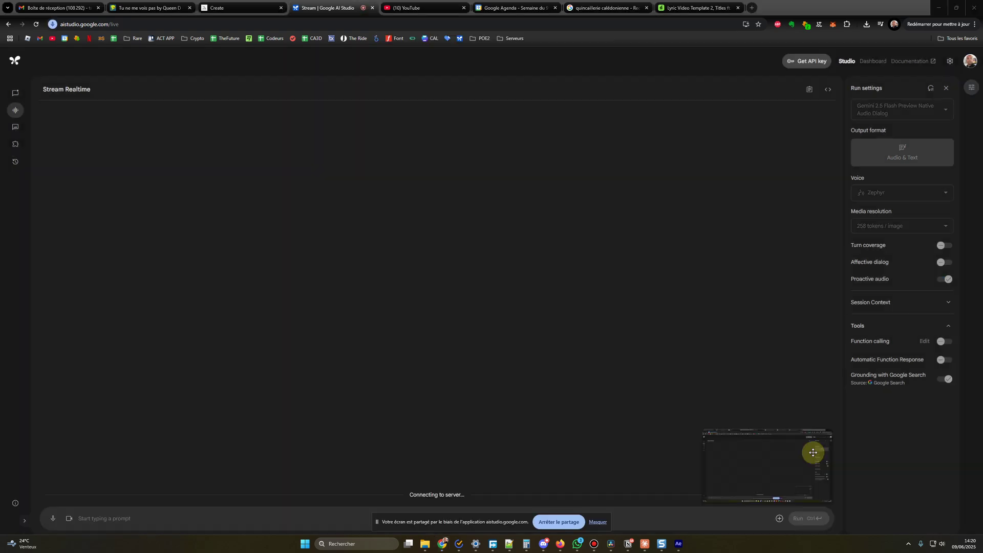
{"action": "left_click_drag", "start_coordinate": [746, 439], "coordinate": [701, 388]}
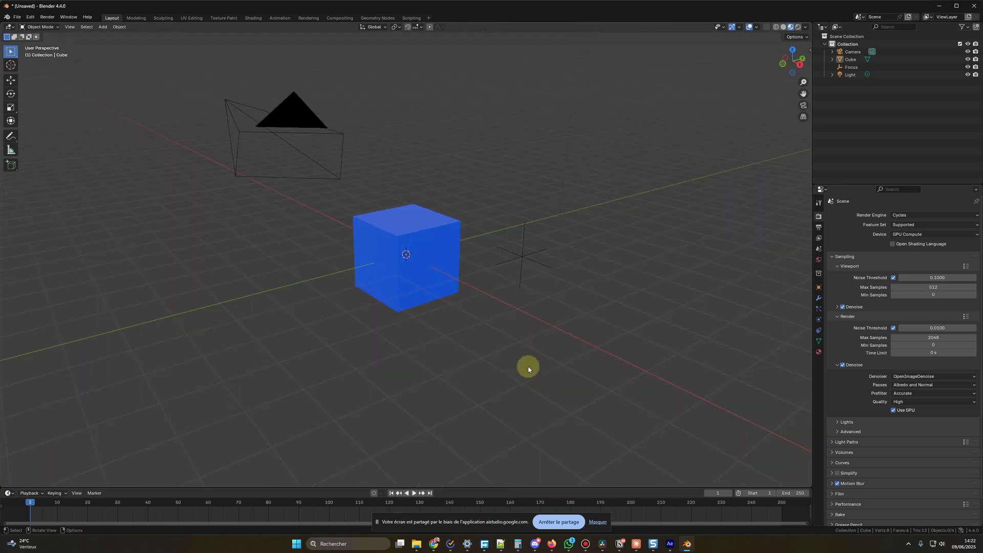
Select the default blue cube and delete it with X > Delete
{"action": "middle_click_drag", "start_coordinate": [529, 370], "coordinate": [424, 356]}
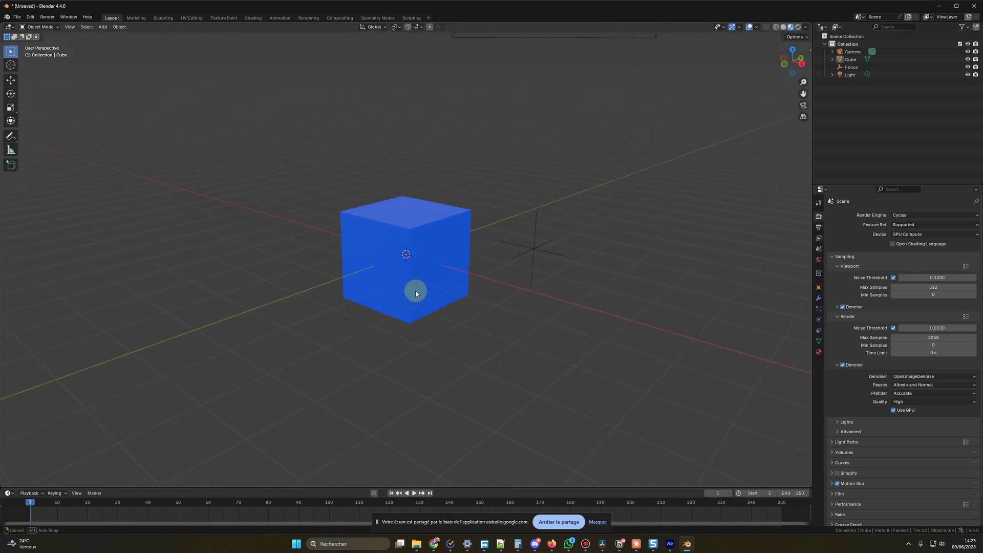
{"action": "scroll", "coordinate": [420, 304], "scroll_direction": "down", "scroll_amount": 3}
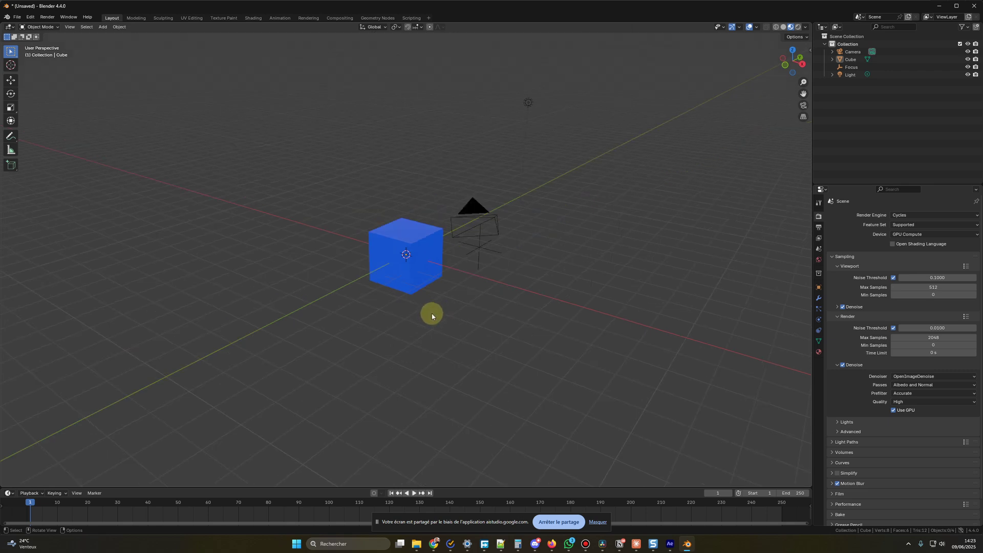
{"action": "scroll", "coordinate": [431, 317], "scroll_direction": "up", "scroll_amount": 2}
{"action": "scroll", "coordinate": [455, 318], "scroll_direction": "down", "scroll_amount": 2}
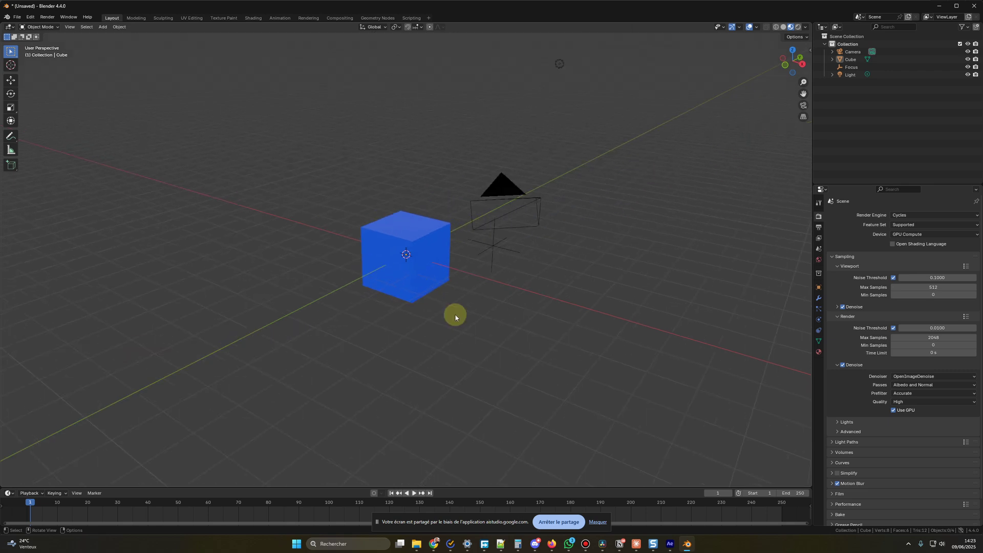
{"action": "left_click", "coordinate": [429, 285]}
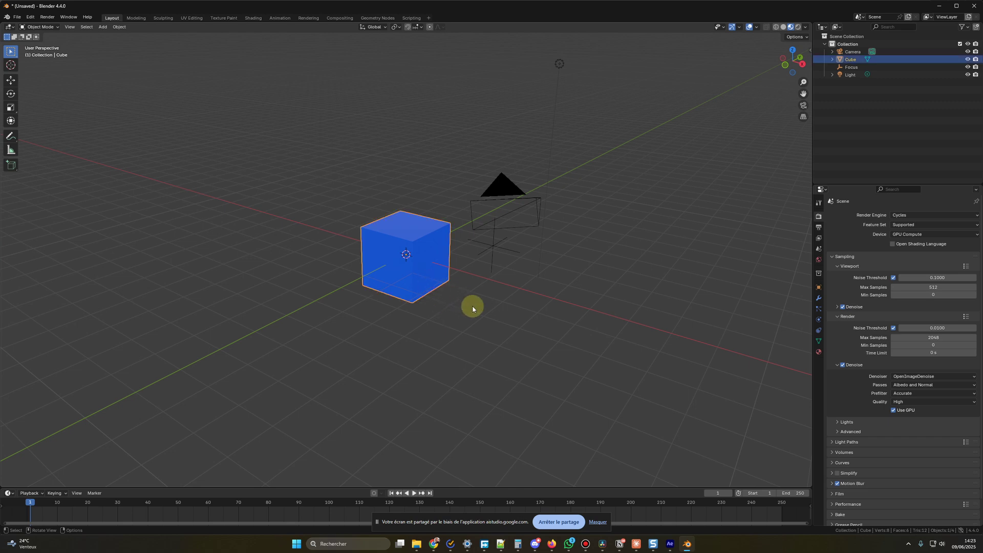
{"action": "left_click", "coordinate": [475, 306]}
{"action": "left_click", "coordinate": [431, 287]}
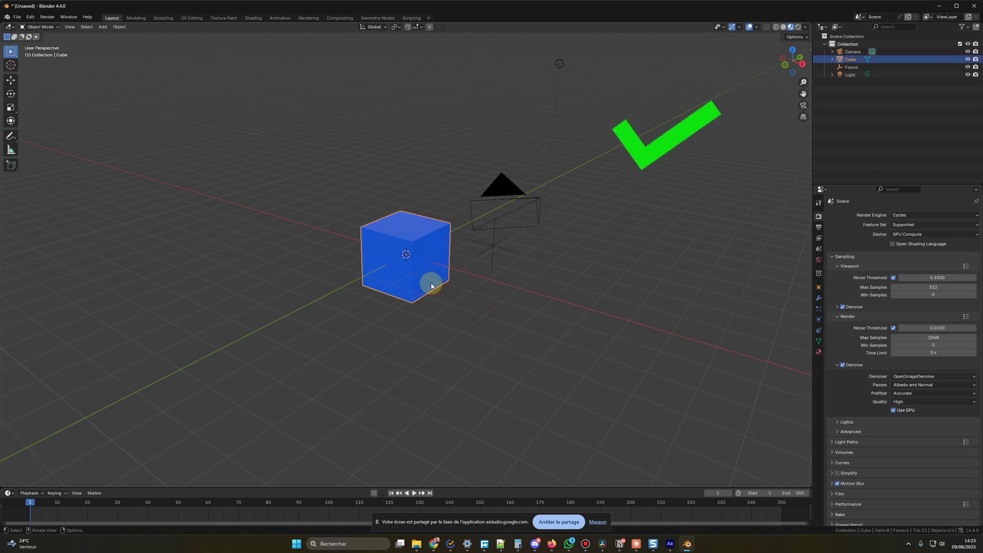
{"action": "key", "text": "x"}
{"action": "left_click", "coordinate": [431, 285]}
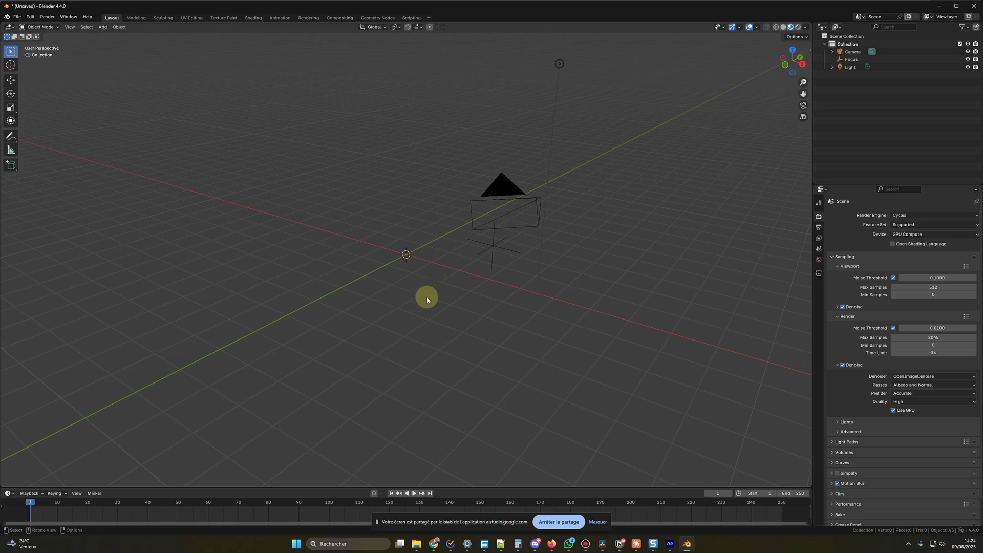
Add a UV Sphere from Shift+A > Mesh and insert a keyframe for it at frame 1
{"action": "key", "text": "shift+a"}
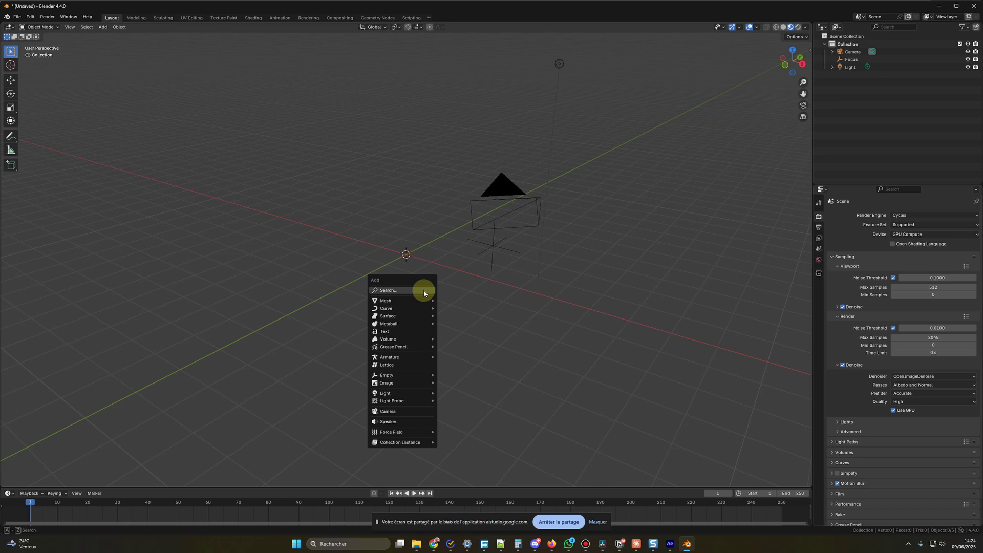
{"action": "mouse_move", "coordinate": [418, 299]}
{"action": "left_click", "coordinate": [461, 324]}
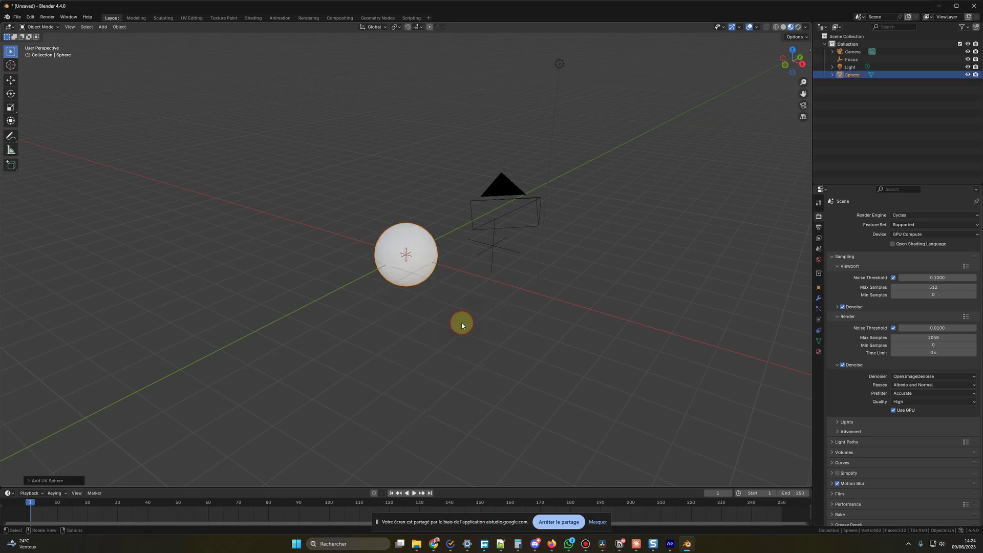
{"action": "middle_click_drag", "start_coordinate": [462, 322], "coordinate": [463, 318]}
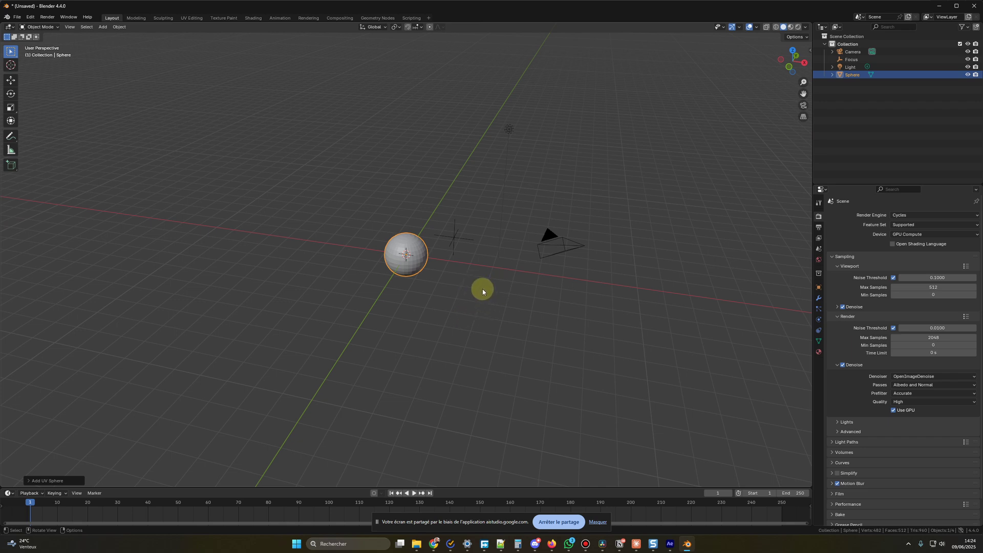
{"action": "middle_click_drag", "start_coordinate": [474, 298], "coordinate": [467, 309]}
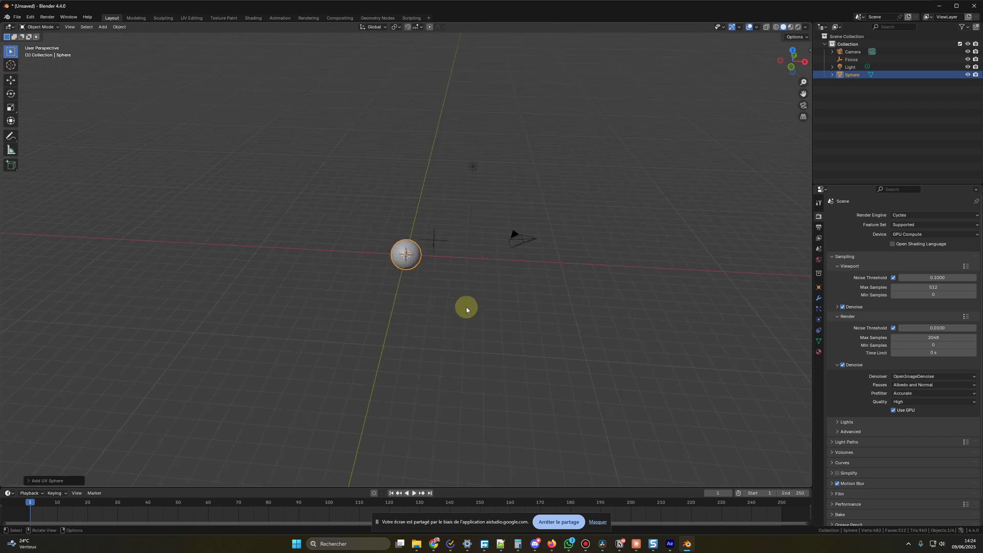
{"action": "scroll", "coordinate": [467, 309], "scroll_direction": "up", "scroll_amount": 4}
{"action": "scroll", "coordinate": [466, 310], "scroll_direction": "down", "scroll_amount": 4}
{"action": "scroll", "coordinate": [467, 309], "scroll_direction": "up", "scroll_amount": 3}
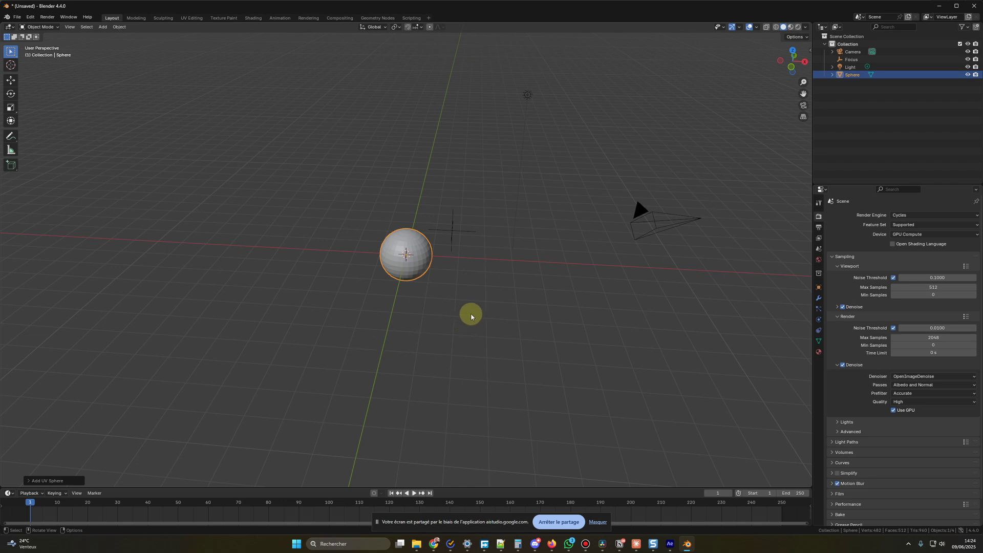
{"action": "key", "text": "i"}
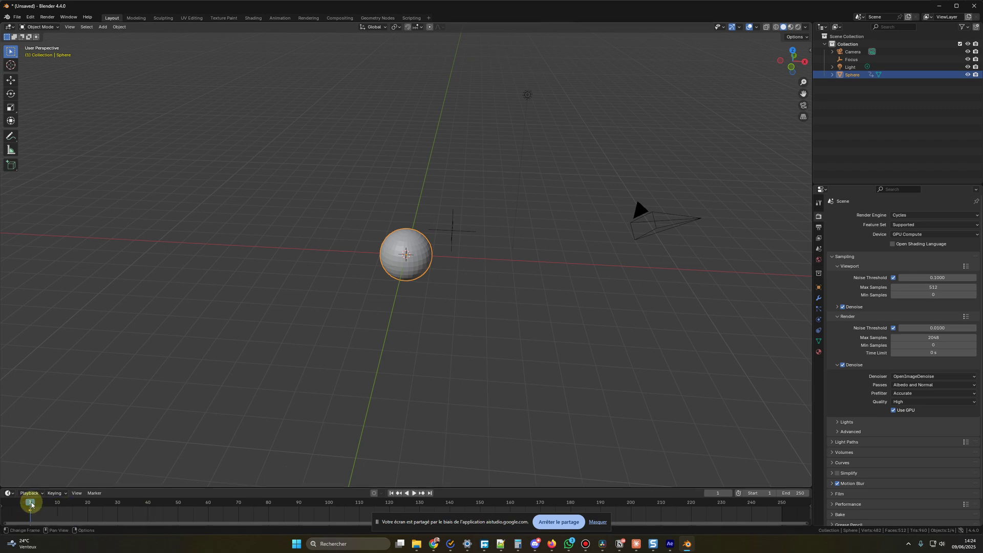
At frame 150, move the sphere about 10.84 m along X, keyframe it, then play from frame 1
{"action": "left_click_drag", "start_coordinate": [32, 505], "coordinate": [479, 521]}
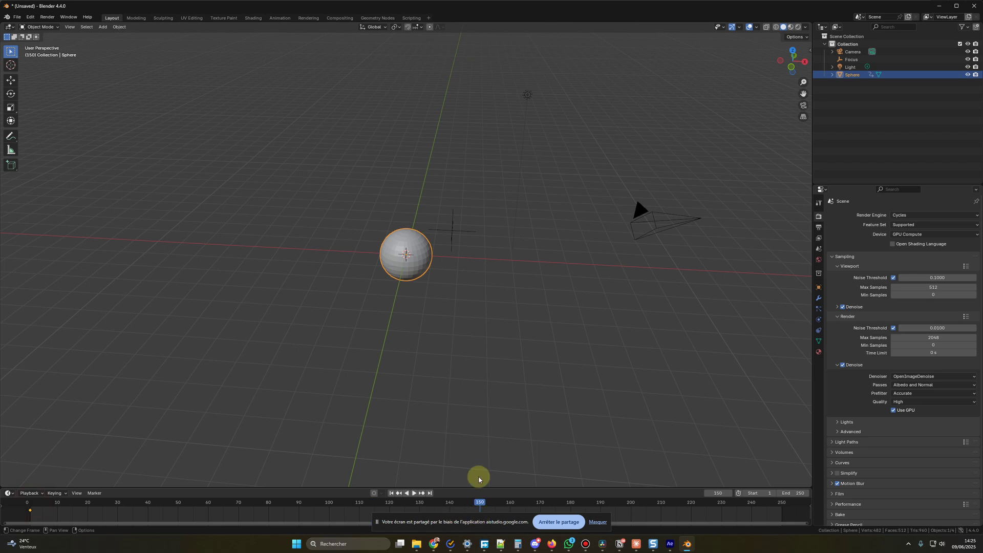
{"action": "key", "text": "g"}
{"action": "key", "text": "x"}
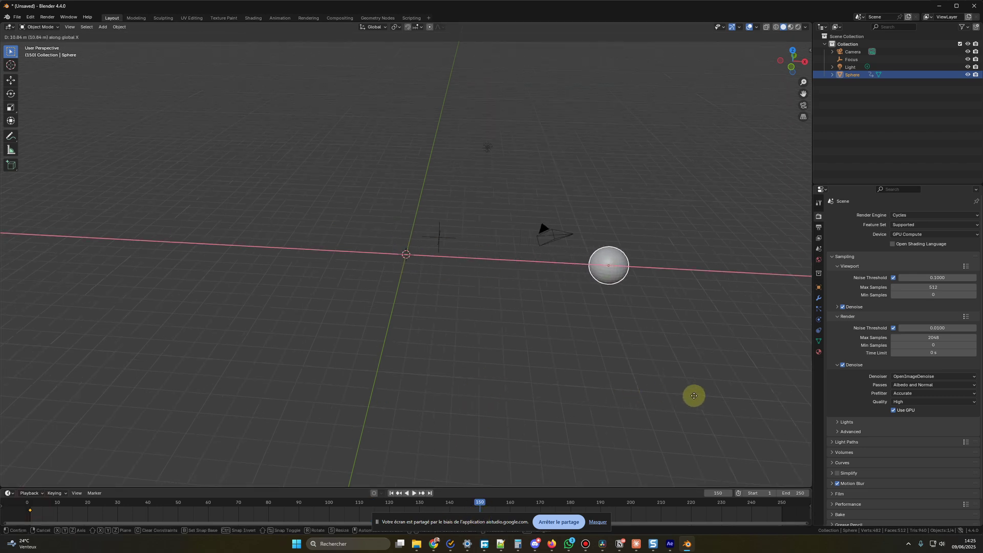
{"action": "left_click", "coordinate": [695, 399]}
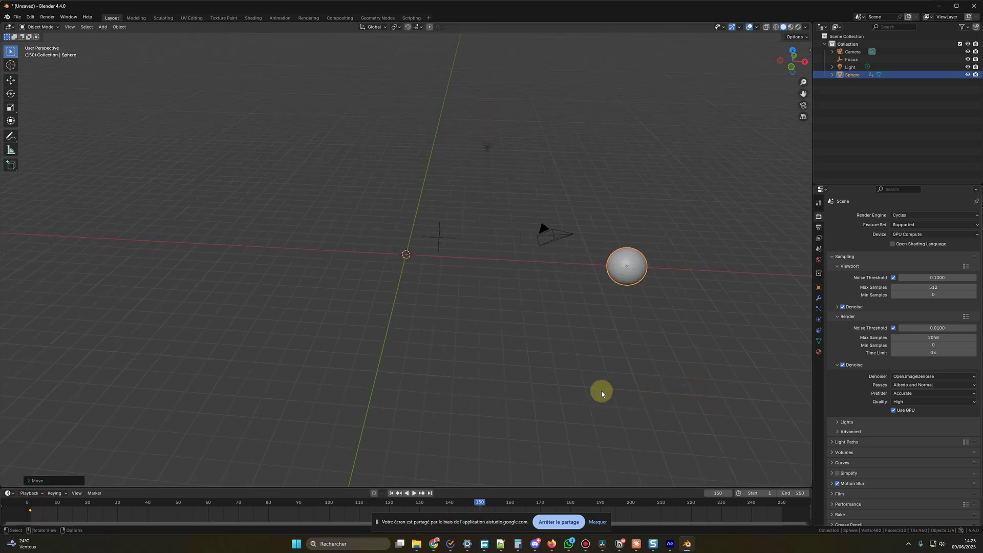
{"action": "key", "text": "i"}
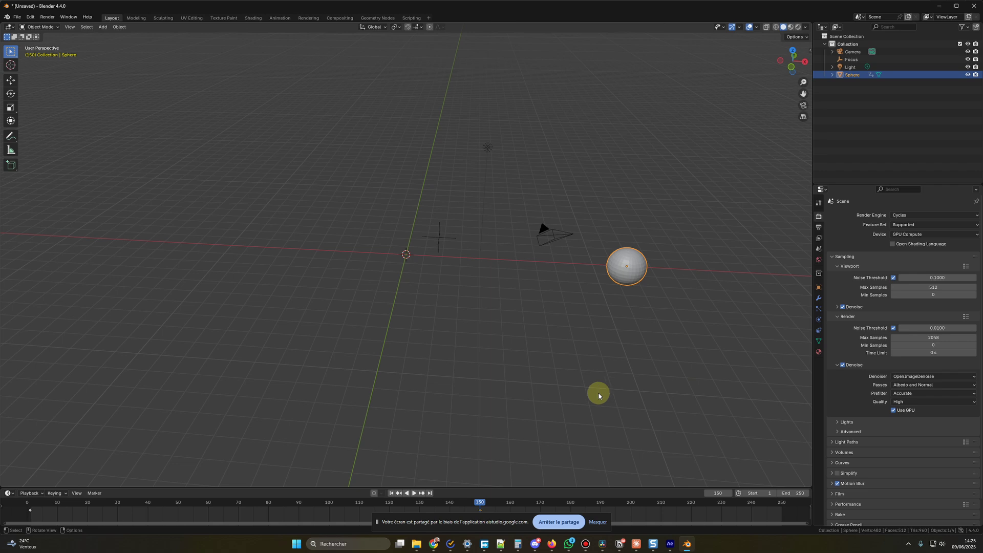
{"action": "left_click", "coordinate": [31, 503]}
{"action": "key", "text": "space"}
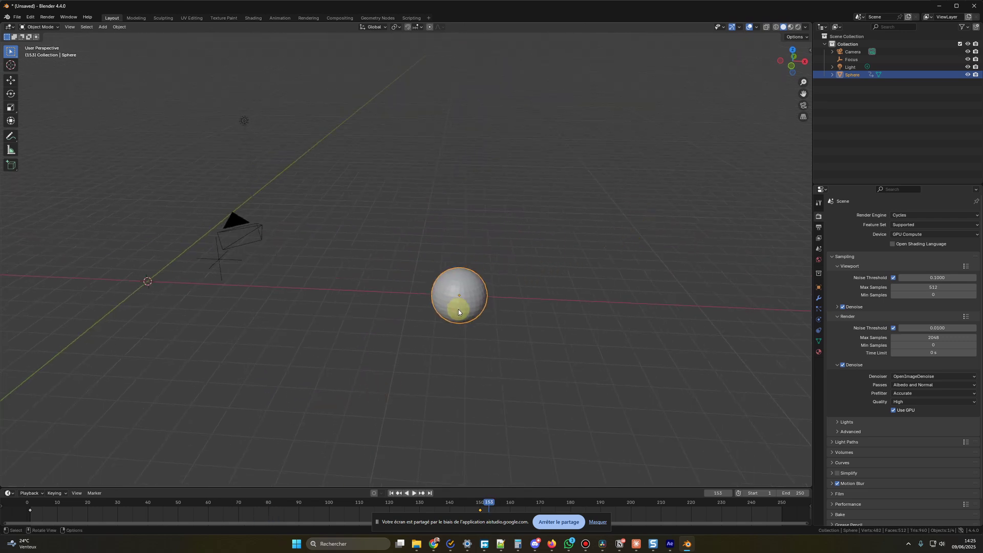
Select the sphere, create new material Material.001 and set its Base Color to red
{"action": "left_click", "coordinate": [572, 285]}
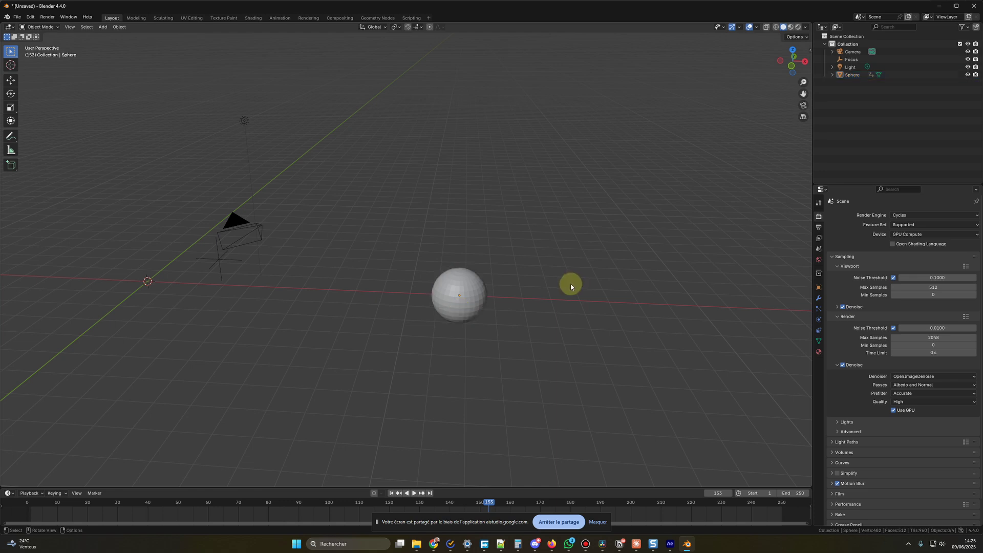
{"action": "left_click", "coordinate": [459, 288]}
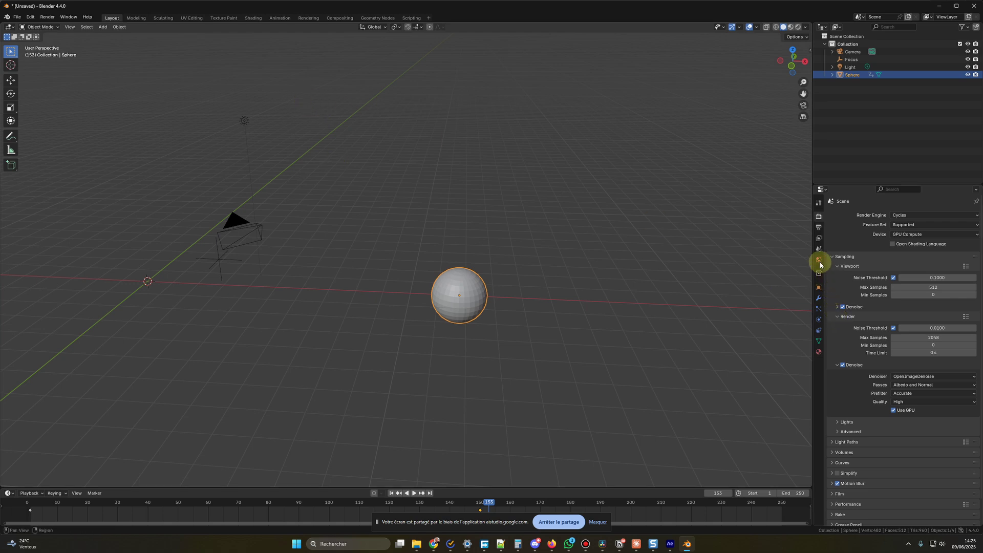
{"action": "left_click", "coordinate": [818, 352]}
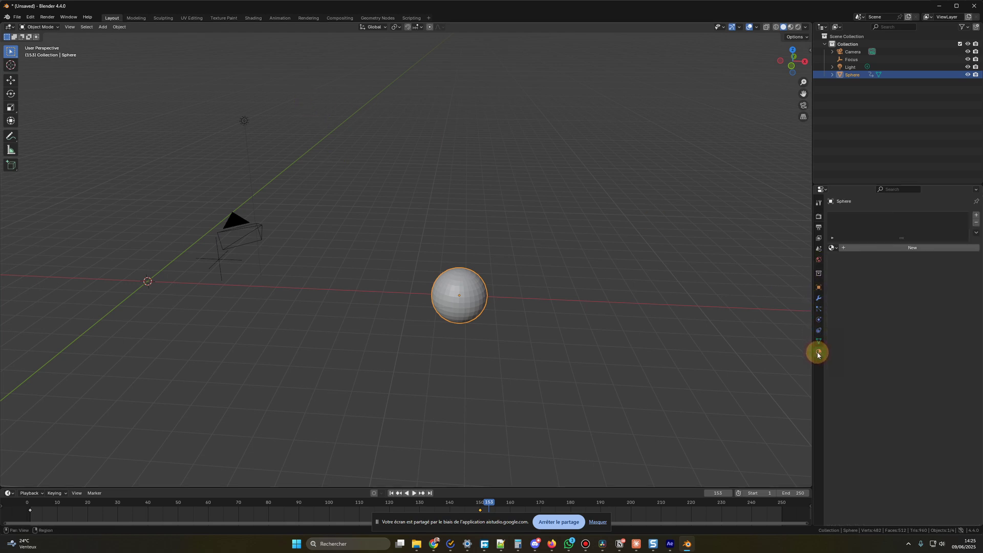
{"action": "left_click_drag", "start_coordinate": [813, 293], "coordinate": [777, 297]}
{"action": "left_click", "coordinate": [887, 248]}
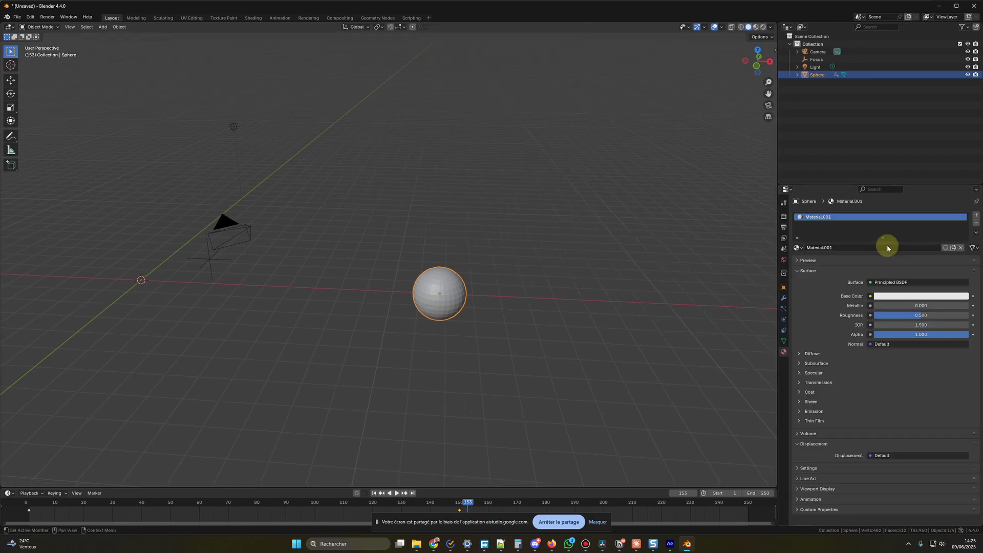
{"action": "left_click", "coordinate": [900, 296]}
{"action": "left_click", "coordinate": [928, 213]}
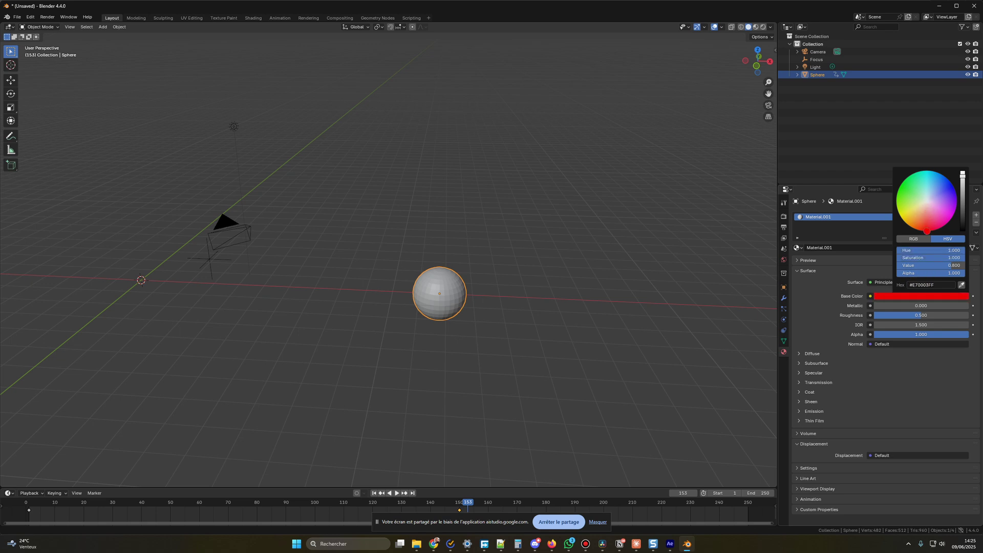
{"action": "left_click", "coordinate": [591, 292]}
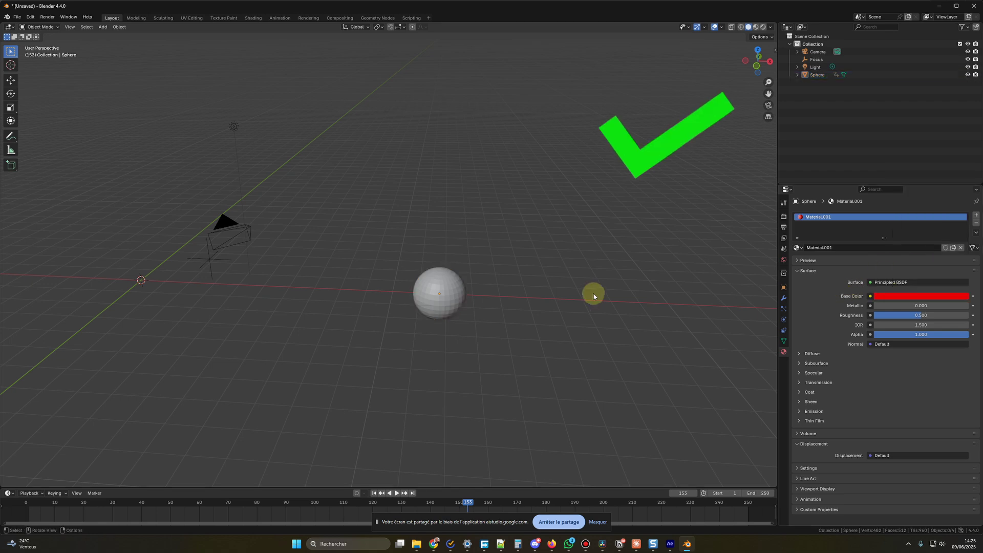
{"action": "middle_click_drag", "start_coordinate": [549, 294], "coordinate": [556, 293]}
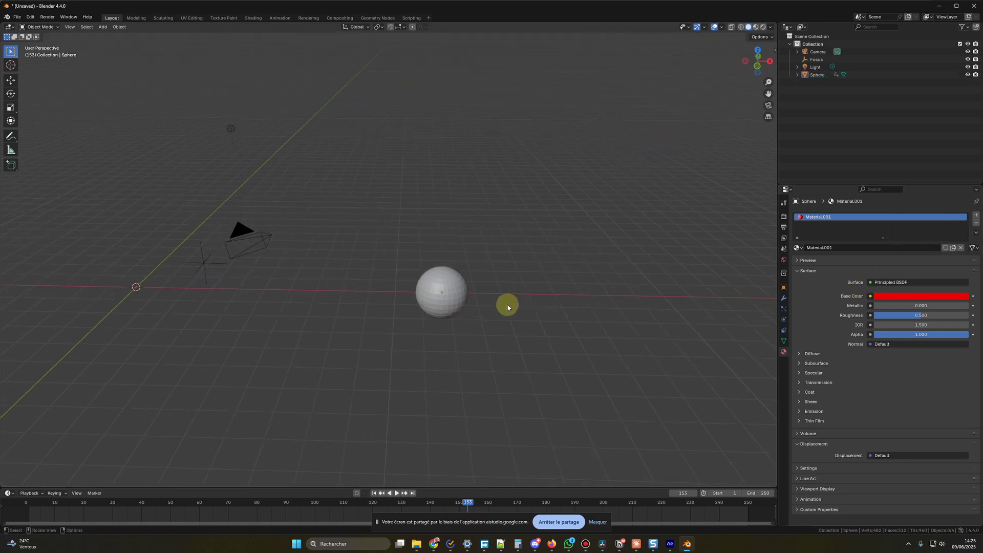
{"action": "middle_click_drag", "start_coordinate": [521, 310], "coordinate": [501, 302]}
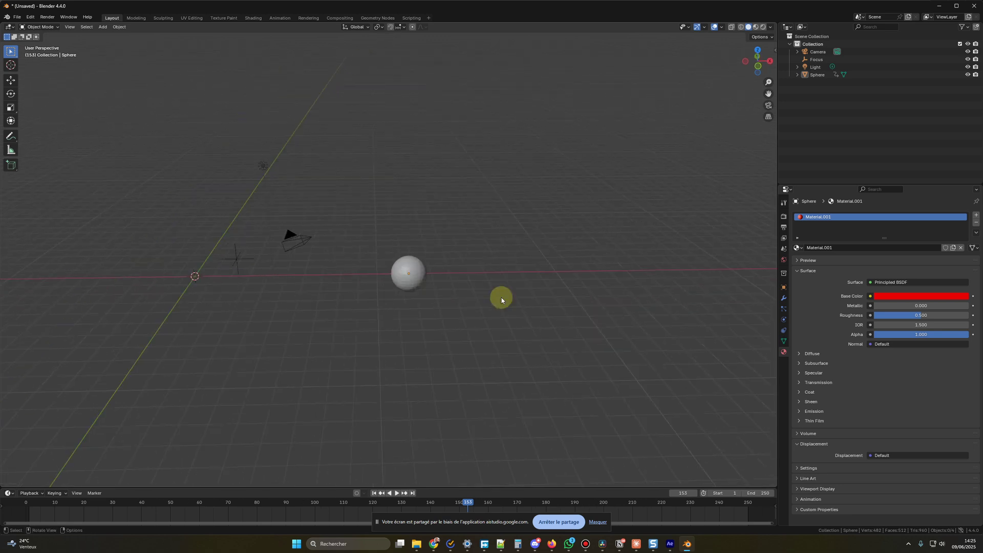
Switch the viewport to Material Preview shading so the sphere appears red
{"action": "scroll", "coordinate": [501, 301], "scroll_direction": "up", "scroll_amount": 1}
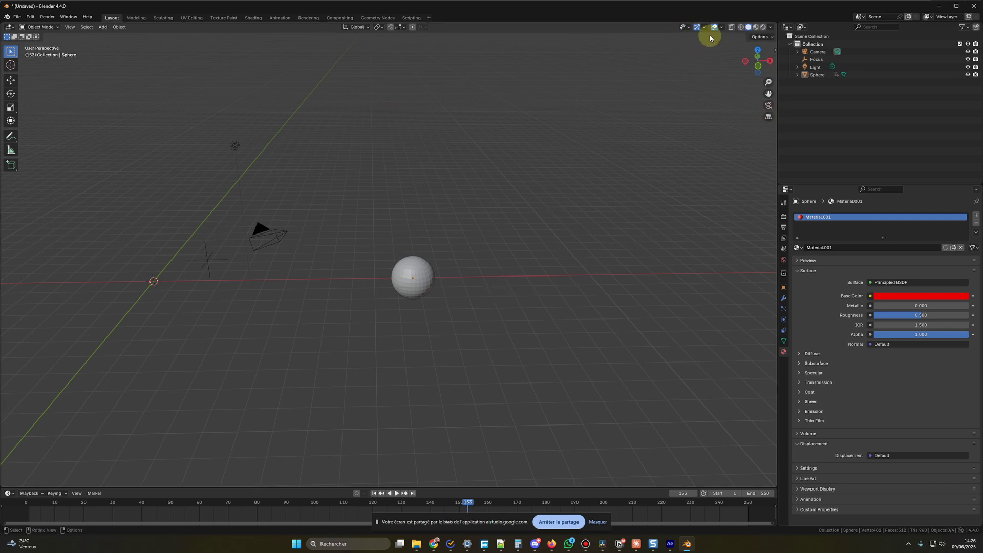
{"action": "left_click", "coordinate": [757, 28]}
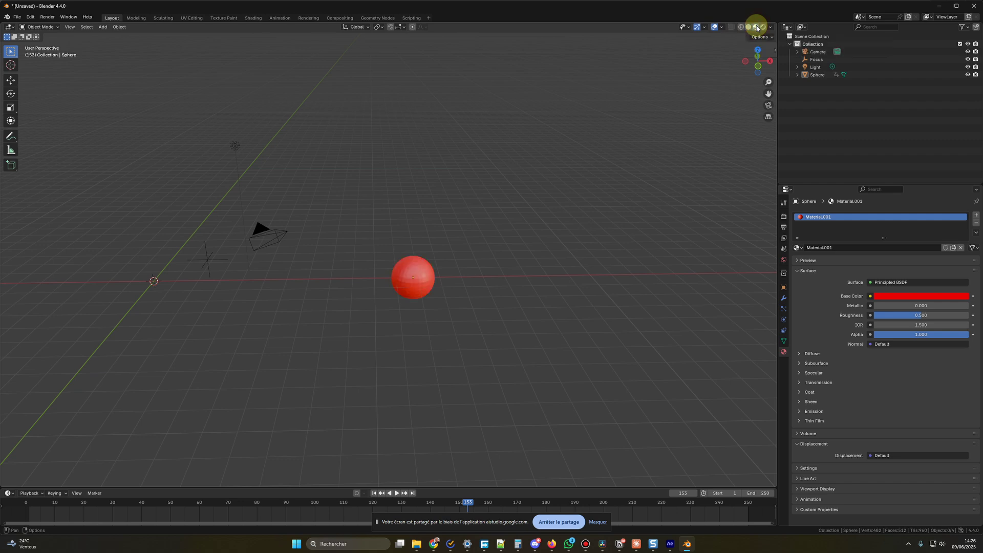
{"action": "scroll", "coordinate": [518, 251], "scroll_direction": "up", "scroll_amount": 3}
{"action": "scroll", "coordinate": [518, 250], "scroll_direction": "down", "scroll_amount": 5}
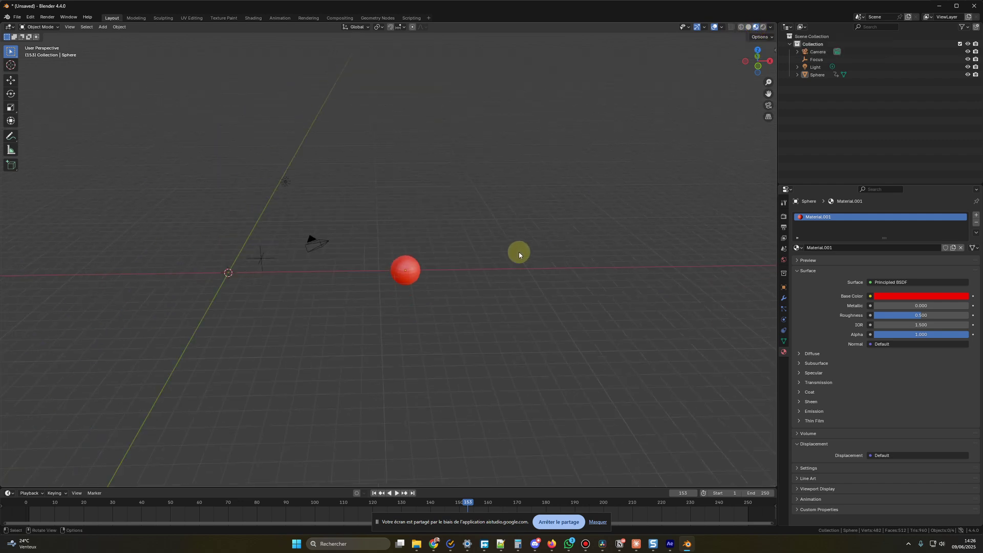
{"action": "middle_click_drag", "start_coordinate": [517, 251], "coordinate": [614, 346]}
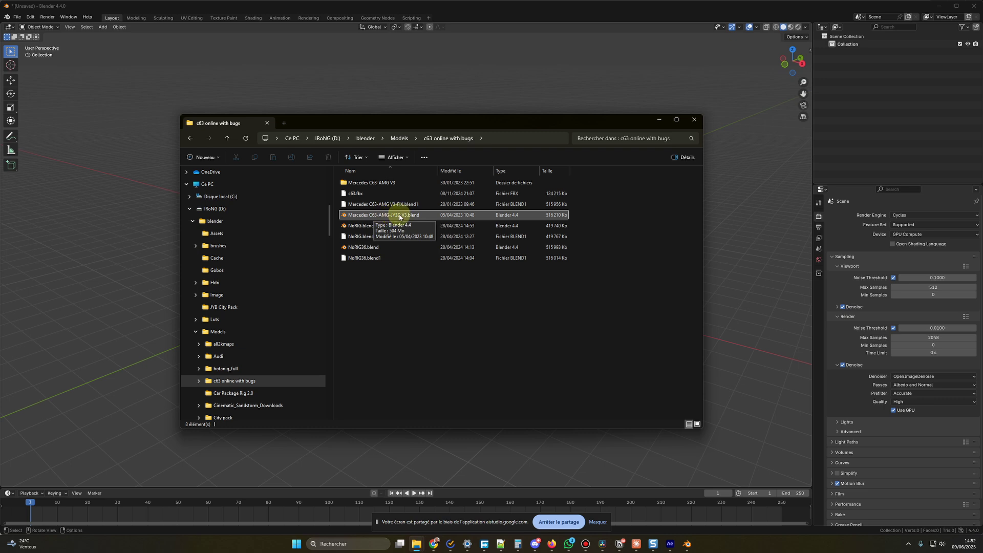
Bring the Blender window back in front of File Explorer
{"action": "left_click", "coordinate": [527, 88]}
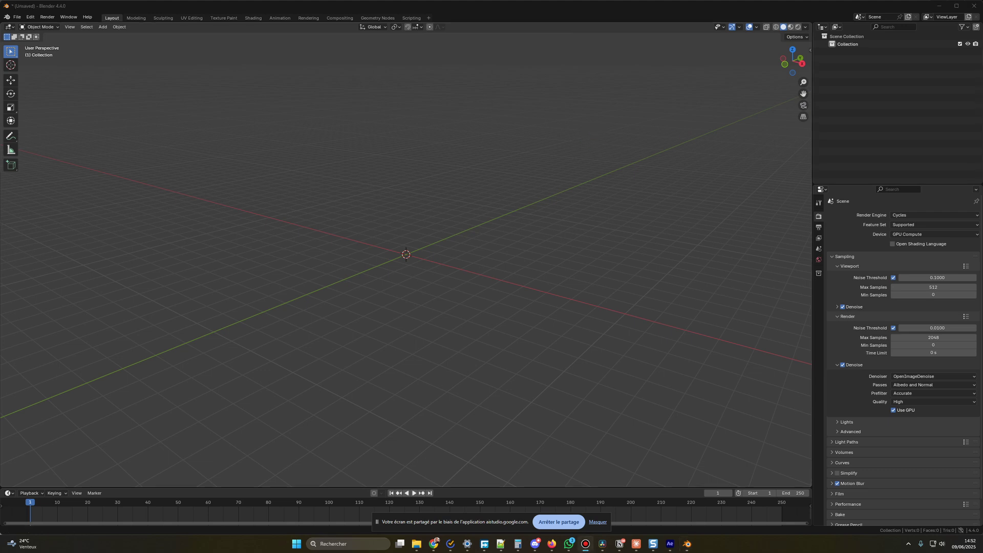
Browse to the Object list inside the Mercedes C63-AMG blend file for appending
{"action": "left_click", "coordinate": [17, 19]}
{"action": "left_click", "coordinate": [39, 111]}
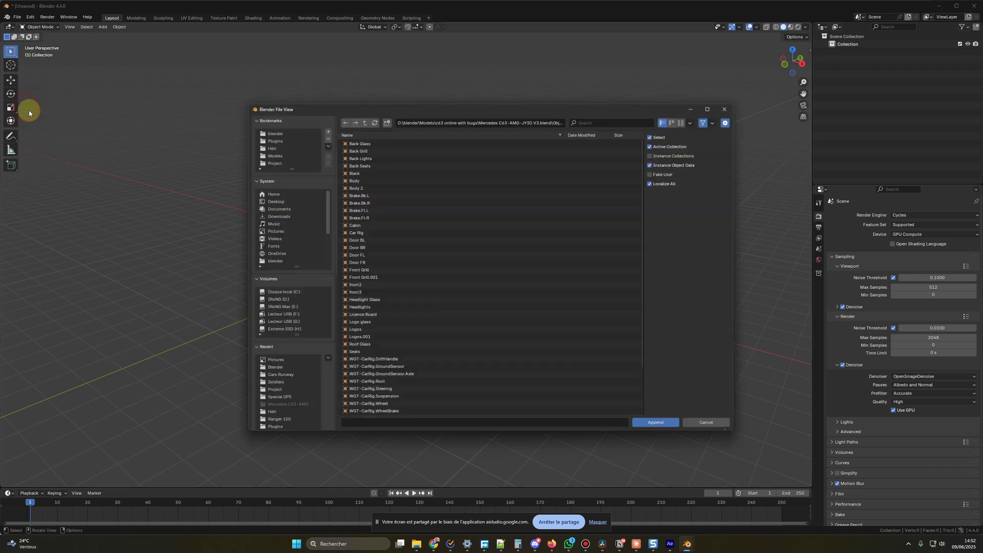
{"action": "left_click", "coordinate": [363, 118]}
{"action": "left_click", "coordinate": [362, 119]}
{"action": "double_click", "coordinate": [368, 148]}
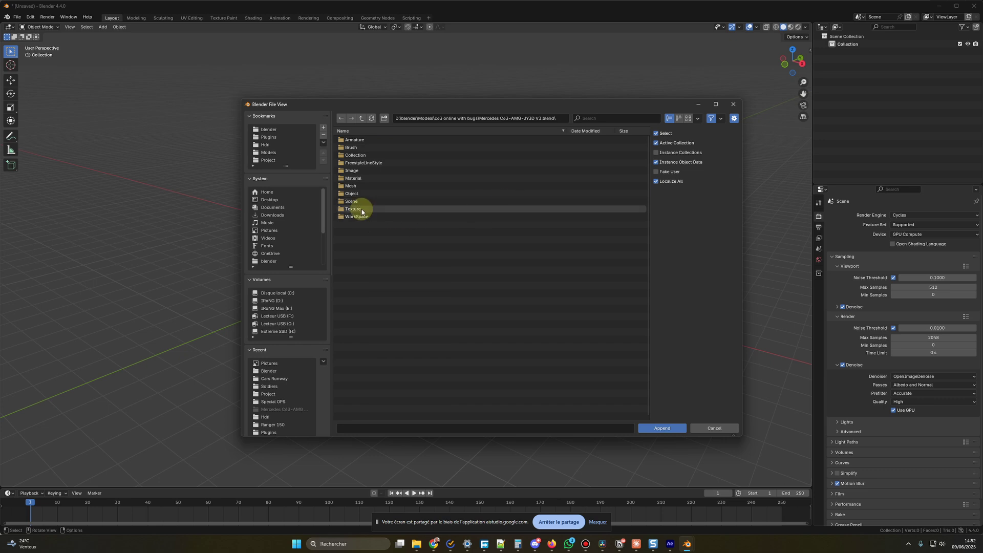
{"action": "double_click", "coordinate": [352, 193]}
Append all of its objects, then select the nine WGT-CarRig widget objects in the Outliner
{"action": "left_click", "coordinate": [462, 202]}
{"action": "key", "text": "a"}
{"action": "left_click", "coordinate": [669, 429]}
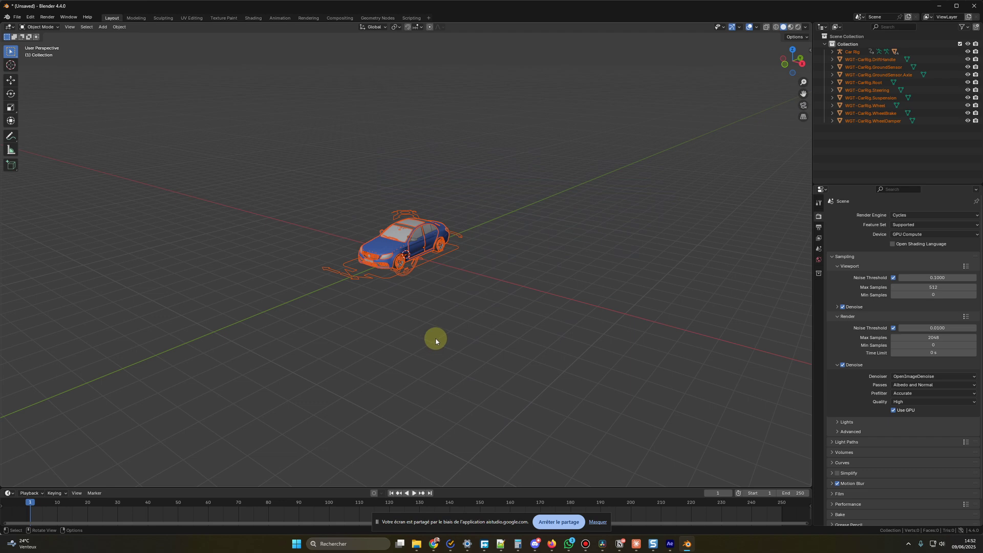
{"action": "left_click", "coordinate": [436, 341]}
{"action": "left_click_drag", "start_coordinate": [856, 143], "coordinate": [849, 62]}
Hide the WGT-CarRig widget objects with H and select the Car Rig
{"action": "key", "text": "h"}
{"action": "left_click", "coordinate": [853, 52]}
{"action": "scroll", "coordinate": [566, 340], "scroll_direction": "up", "scroll_amount": 4}
{"action": "middle_click_drag", "start_coordinate": [566, 340], "coordinate": [520, 345]}
Inspect the Car Rig armature around the blue Mercedes, then clear the selection
{"action": "left_click", "coordinate": [520, 346]}
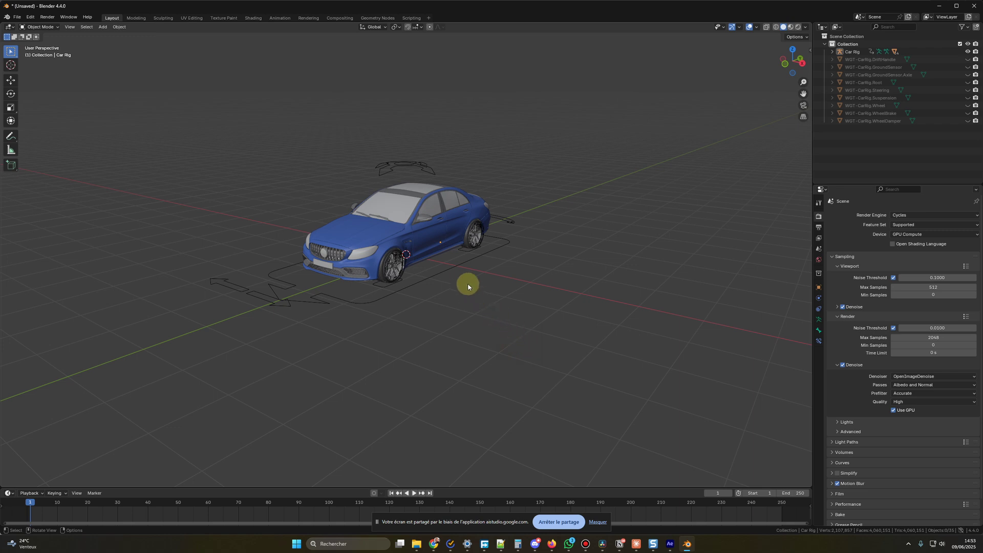
{"action": "left_click", "coordinate": [454, 266]}
{"action": "middle_click_drag", "start_coordinate": [476, 331], "coordinate": [481, 336]}
{"action": "left_click", "coordinate": [481, 331]}
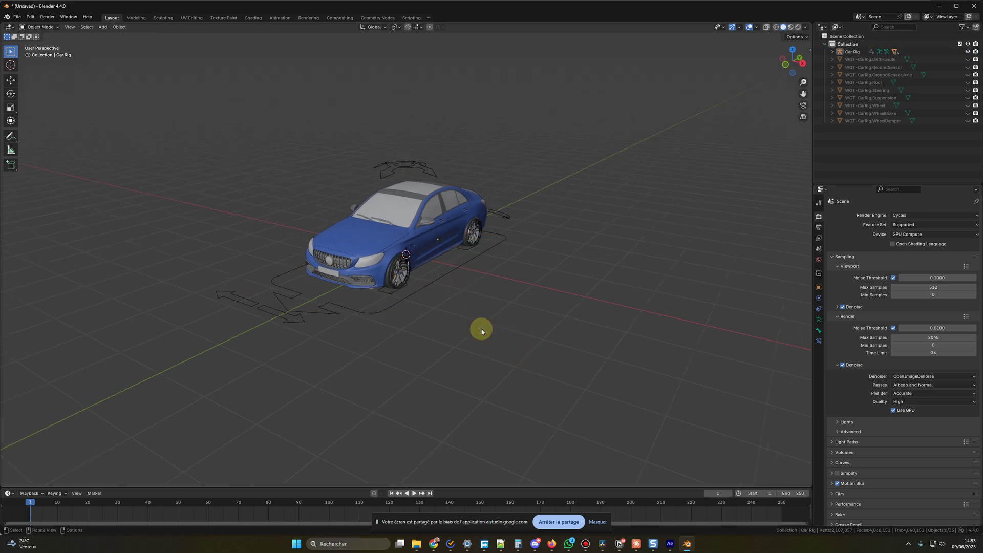
{"action": "left_click", "coordinate": [459, 265]}
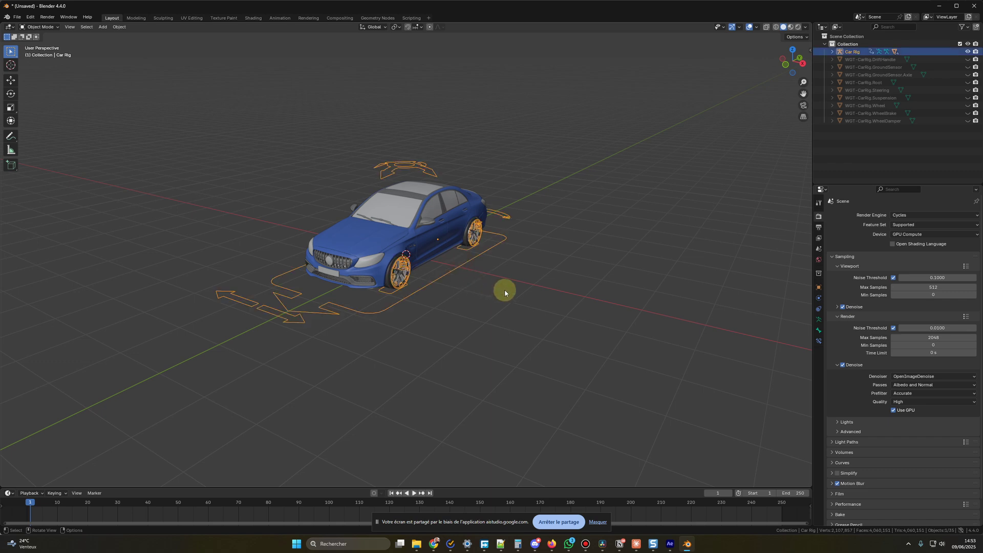
{"action": "left_click", "coordinate": [532, 306]}
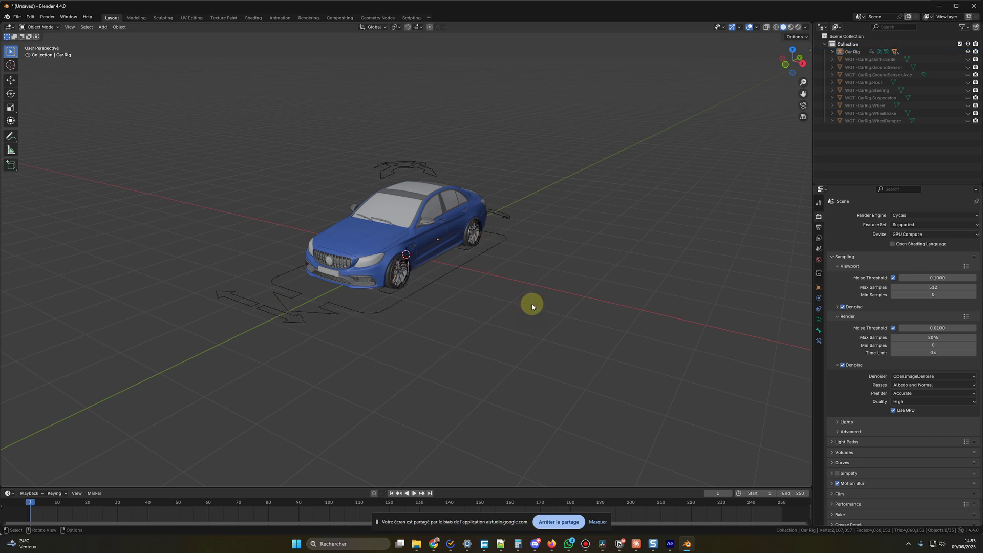
Add a NURBS path and move it along X beside the car
{"action": "key", "text": "shift+a"}
{"action": "mouse_move", "coordinate": [532, 307]}
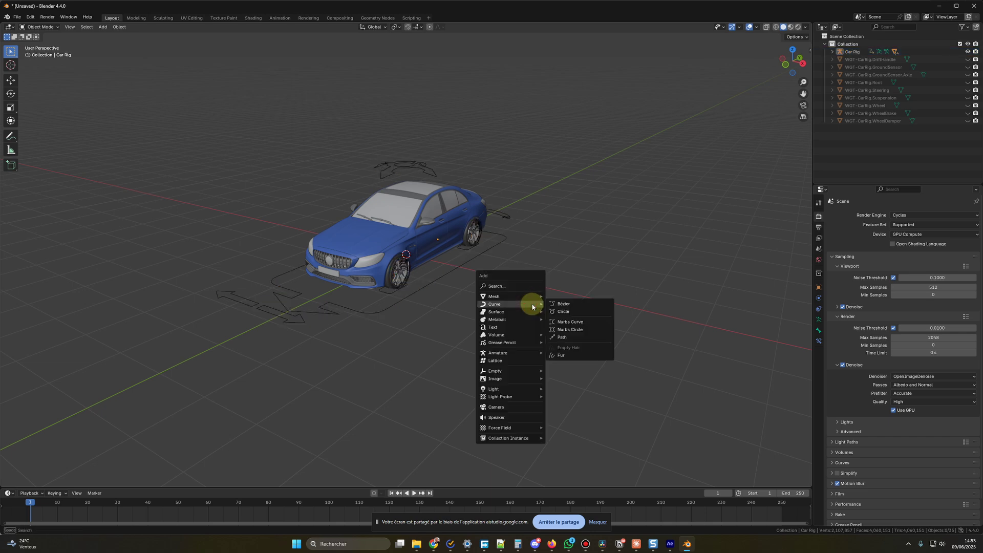
{"action": "left_click", "coordinate": [572, 336]}
{"action": "key", "text": "g"}
{"action": "key", "text": "x"}
{"action": "left_click", "coordinate": [724, 383]}
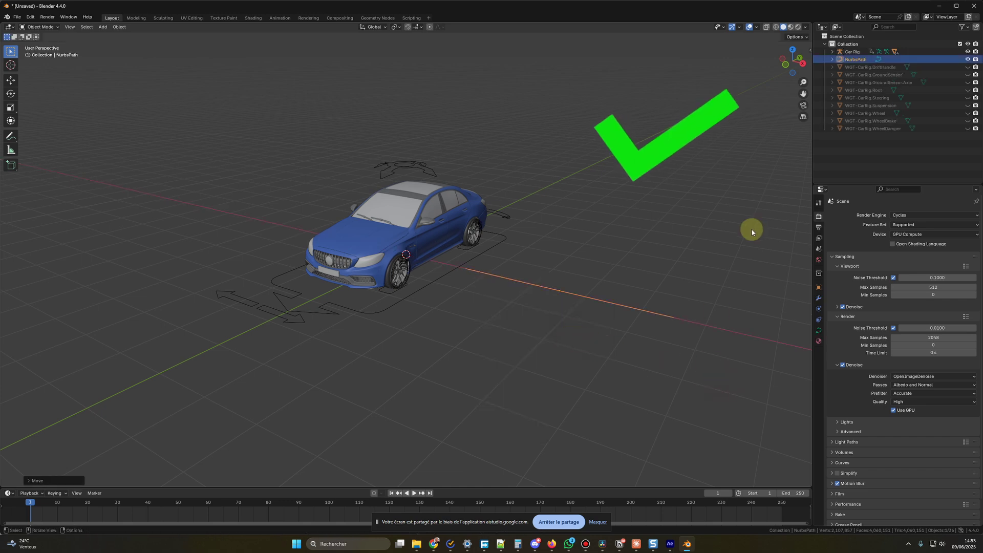
Rotate the NurbsPath to -90° on Z in the N panel
{"action": "key", "text": "n"}
{"action": "left_click", "coordinate": [751, 113]}
{"action": "key", "text": "BackSpace"}
{"action": "type", "text": "-90"}
{"action": "key", "text": "Return"}
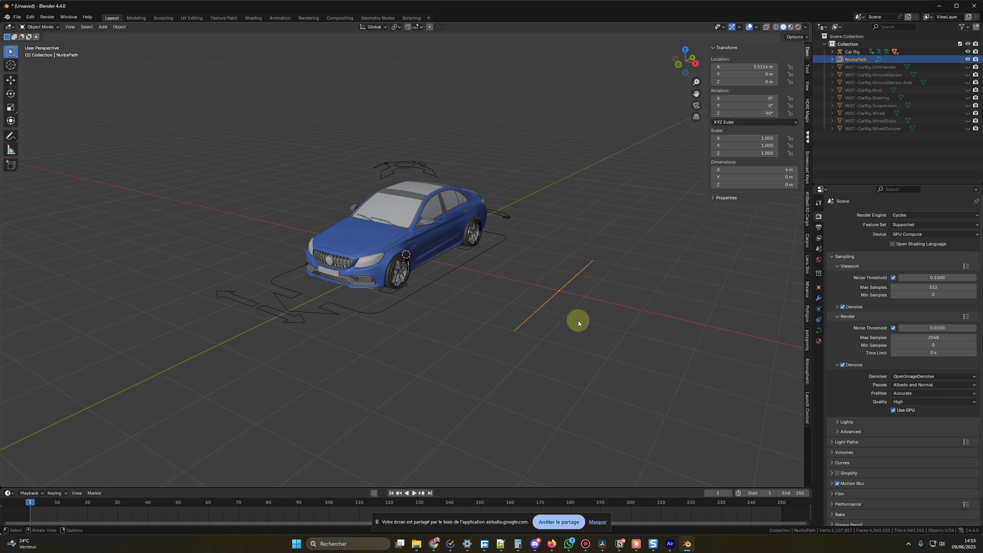
{"action": "left_click", "coordinate": [577, 328]}
{"action": "left_click", "coordinate": [543, 310]}
Set the path's X dimension to 23 m, then stretch it to 43.4 m
{"action": "scroll", "coordinate": [554, 325], "scroll_direction": "down", "scroll_amount": 4}
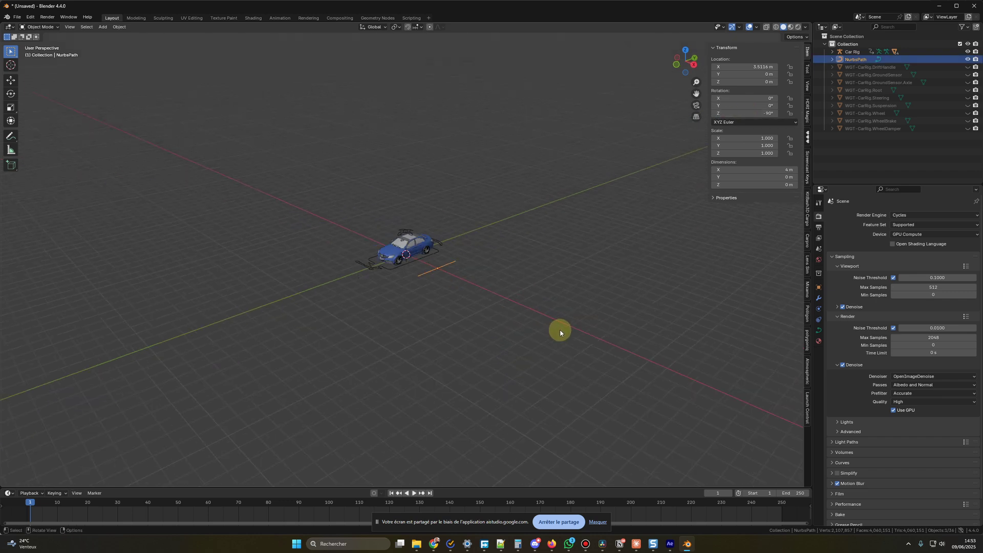
{"action": "left_click", "coordinate": [746, 169]}
{"action": "type", "text": "23"}
{"action": "key", "text": "Return"}
{"action": "left_click_drag", "start_coordinate": [746, 169], "coordinate": [797, 170]}
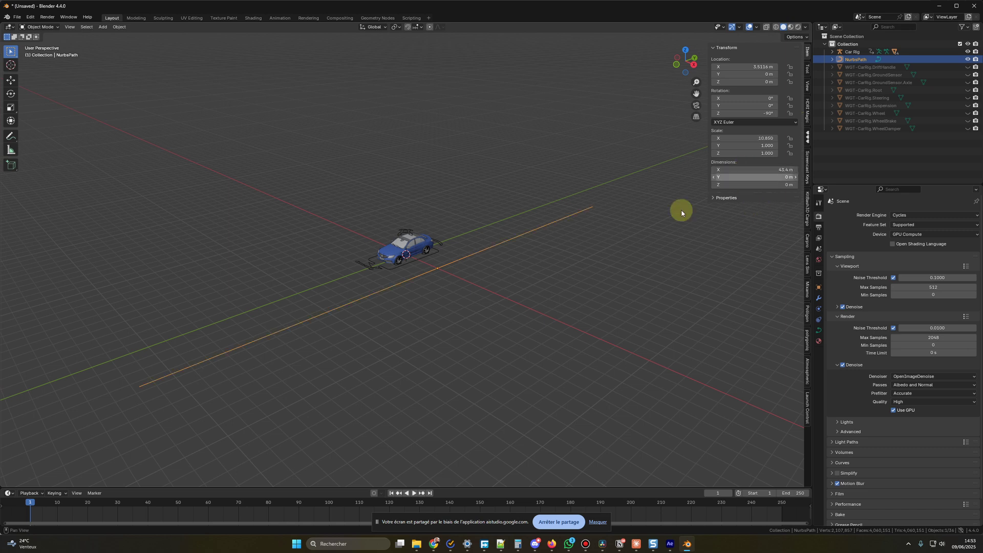
{"action": "left_click", "coordinate": [451, 312]}
{"action": "middle_click_drag", "start_coordinate": [450, 313], "coordinate": [508, 311]}
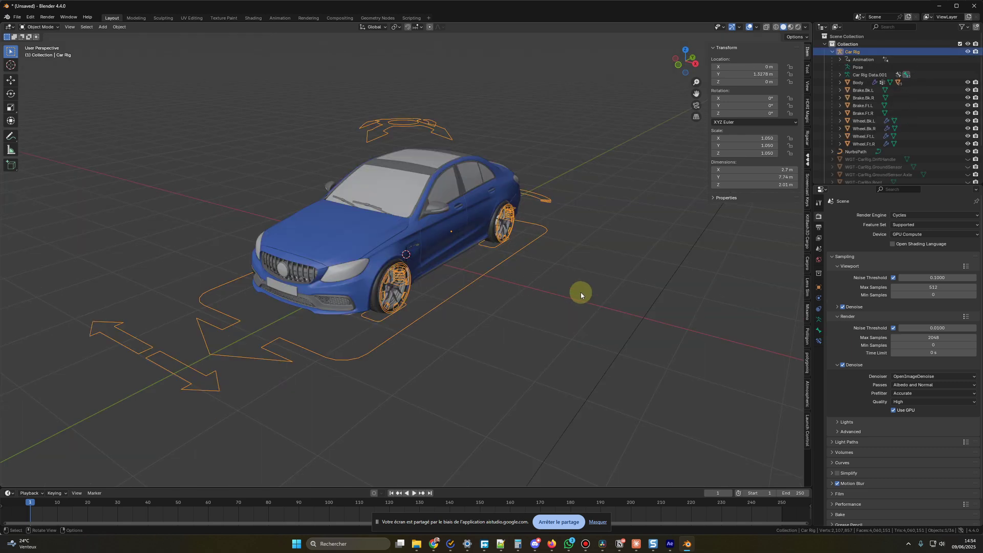
Switch the Car Rig armature into Pose Mode
{"action": "left_click", "coordinate": [475, 288]}
{"action": "left_click", "coordinate": [481, 283]}
{"action": "mouse_move", "coordinate": [487, 322]}
{"action": "middle_mouse_down"}
{"action": "mouse_move", "coordinate": [580, 321]}
{"action": "mouse_move", "coordinate": [503, 323]}
{"action": "middle_mouse_up"}
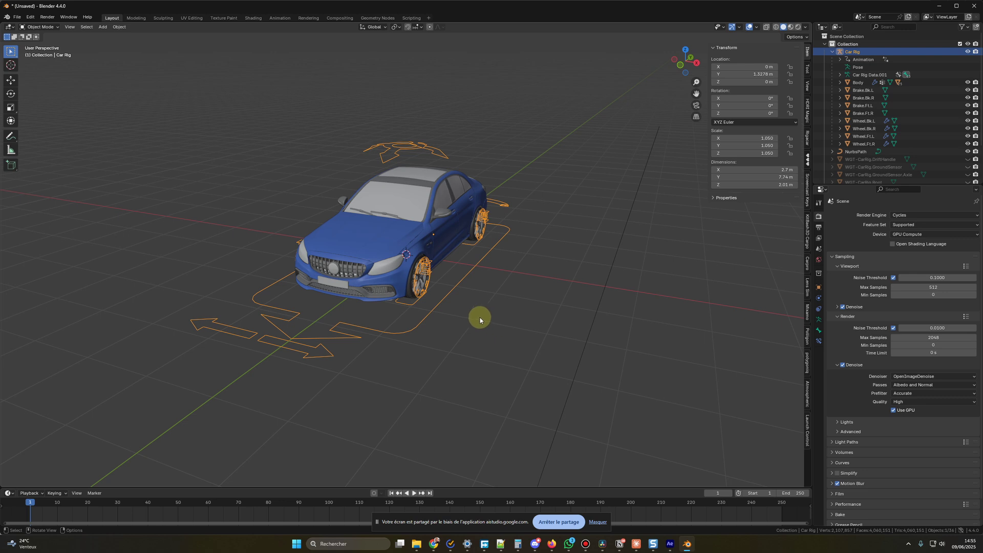
{"action": "left_click", "coordinate": [55, 29]}
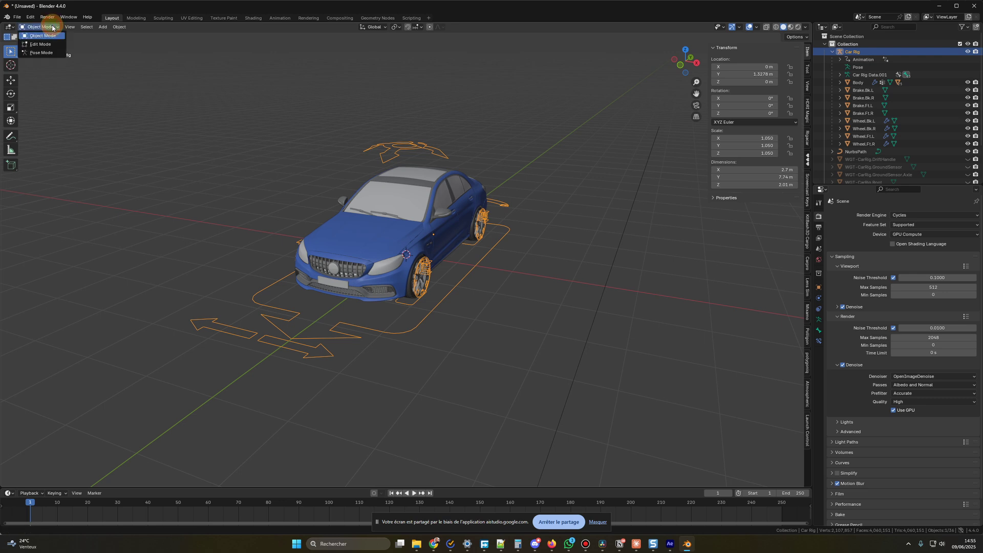
{"action": "left_click", "coordinate": [47, 53]}
Select the rig's root bone, dismissing the Ctrl+P parenting options
{"action": "left_click", "coordinate": [510, 301]}
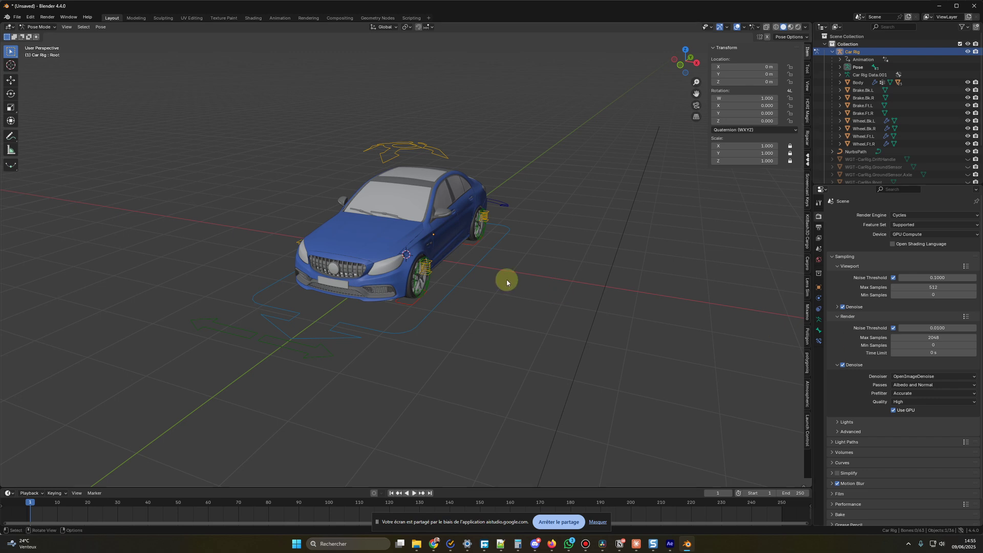
{"action": "left_click", "coordinate": [475, 272]}
{"action": "middle_click_drag", "start_coordinate": [503, 316], "coordinate": [508, 326]}
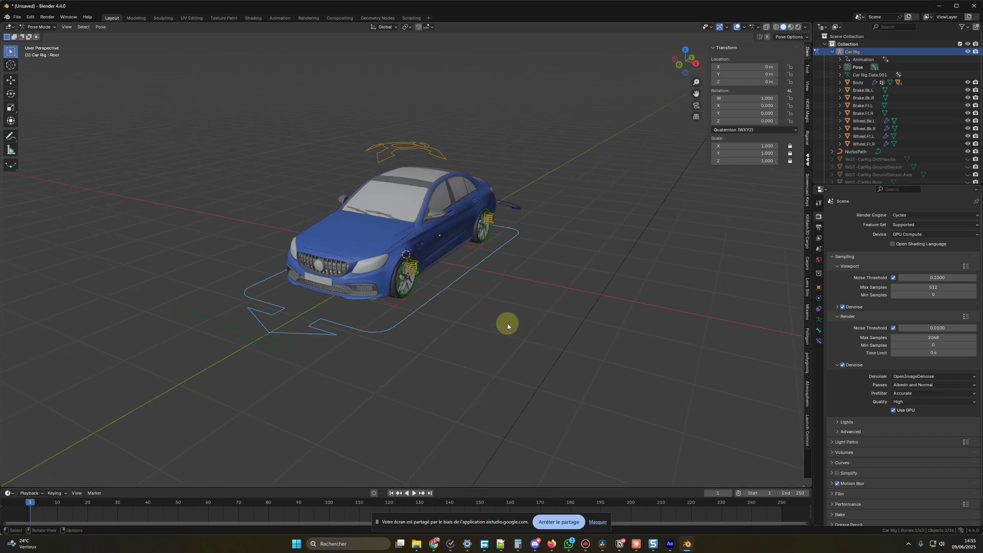
{"action": "key", "text": "ctrl+p"}
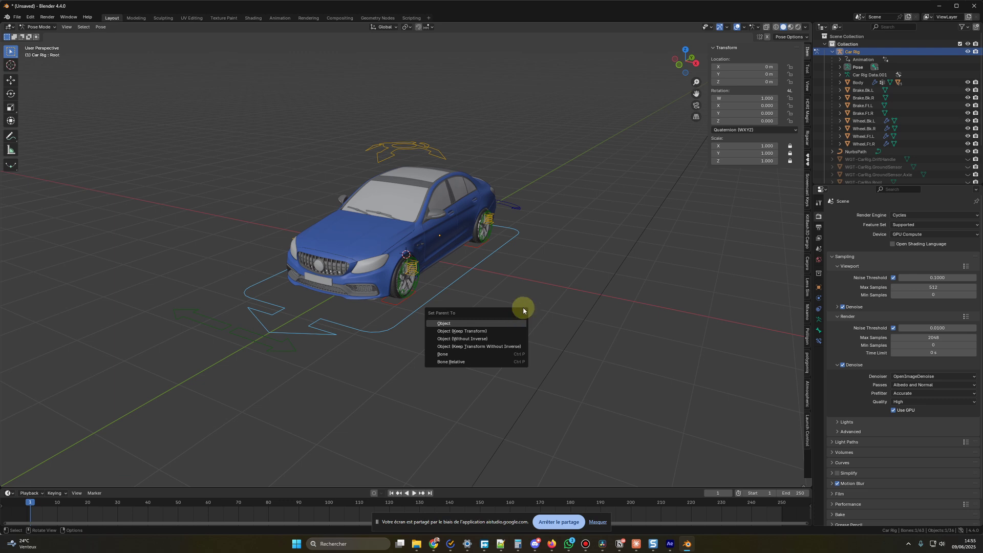
{"action": "middle_click_drag", "start_coordinate": [529, 275], "coordinate": [472, 314]}
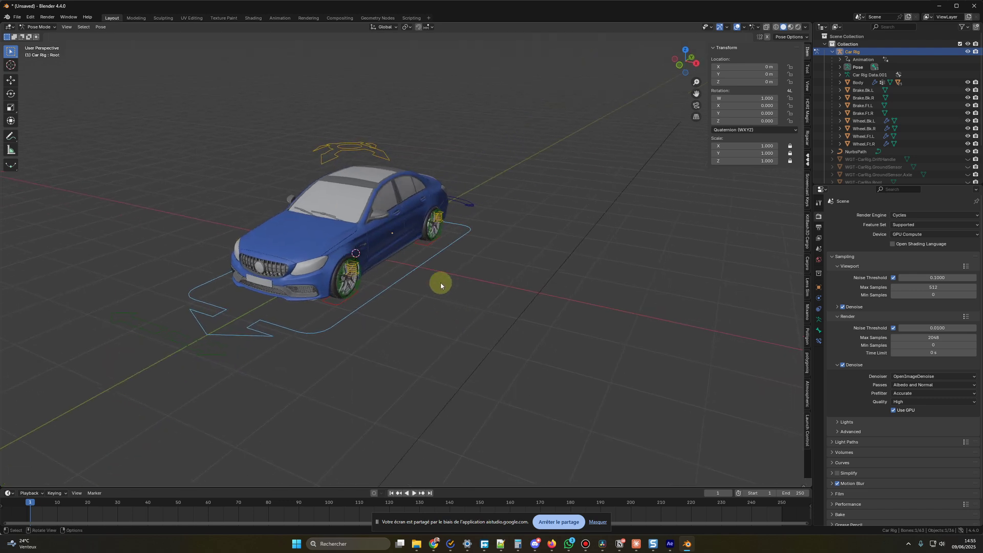
Widen the Properties area by dragging its border left
{"action": "scroll", "coordinate": [448, 296], "scroll_direction": "down", "scroll_amount": 3}
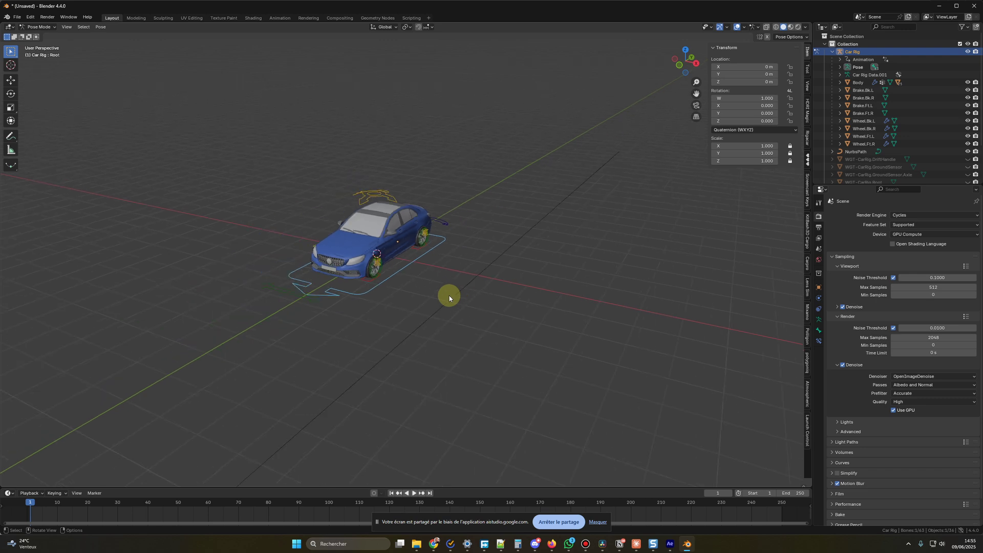
{"action": "middle_click_drag", "start_coordinate": [450, 297], "coordinate": [452, 307]}
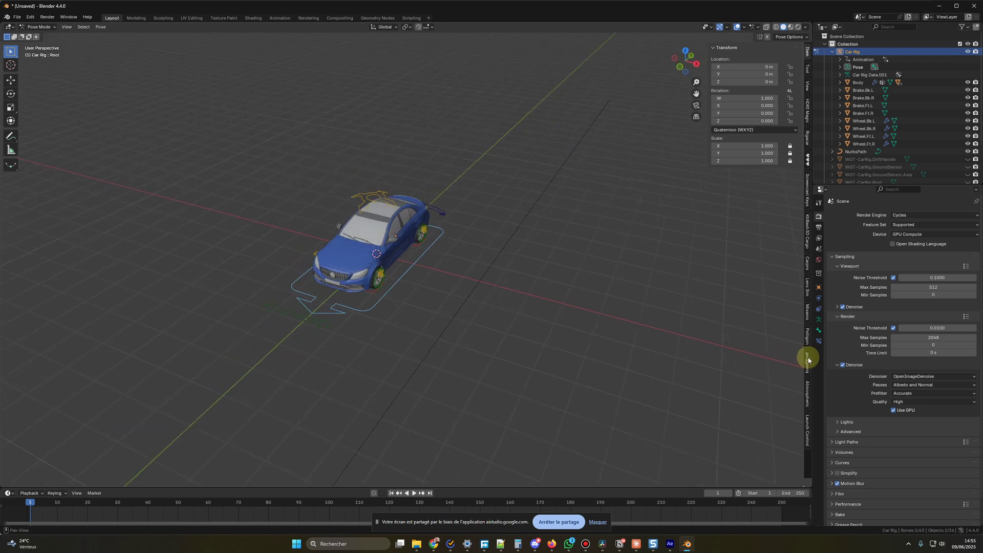
{"action": "left_click_drag", "start_coordinate": [811, 358], "coordinate": [779, 358]}
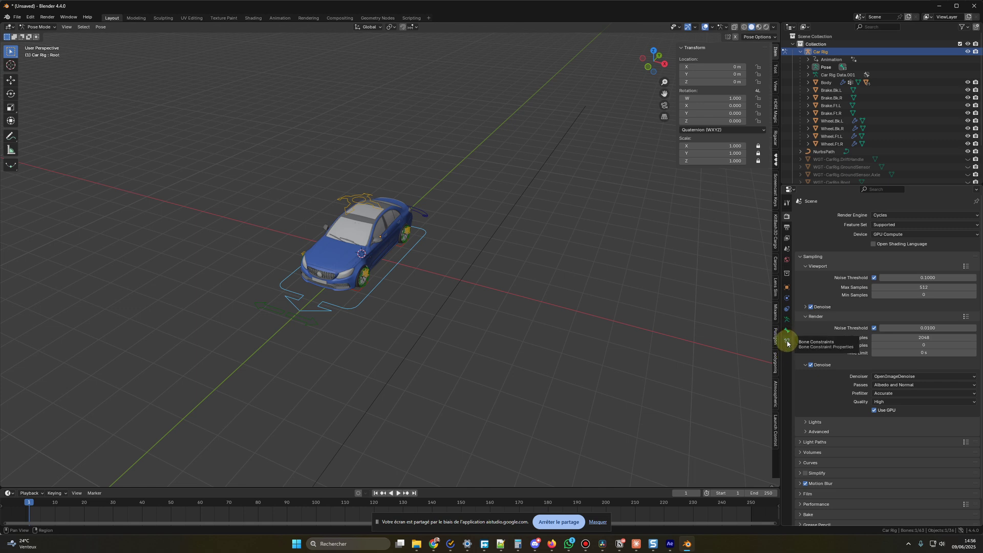
Add a Follow Path bone constraint to the root bone targeting NurbsPath
{"action": "left_click", "coordinate": [787, 342]}
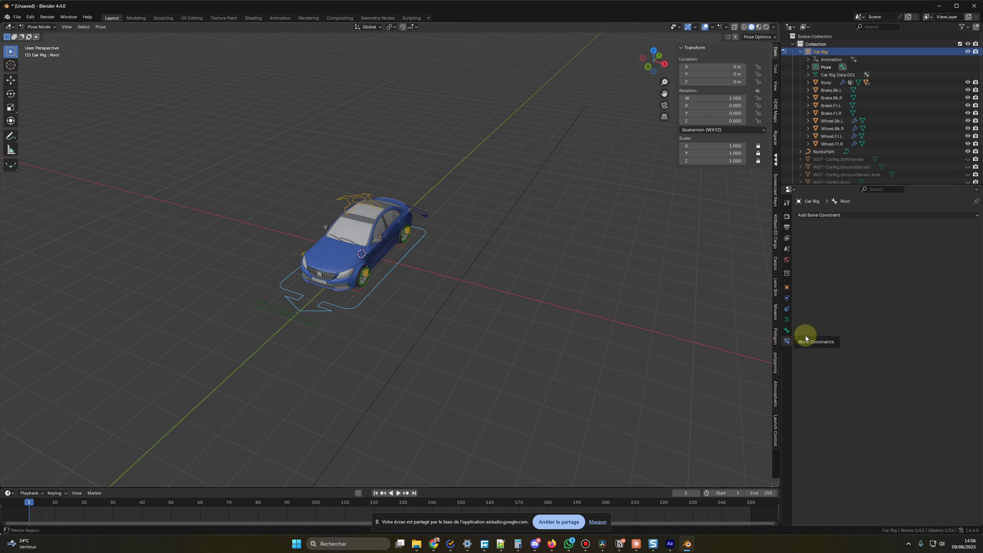
{"action": "left_click", "coordinate": [851, 217]}
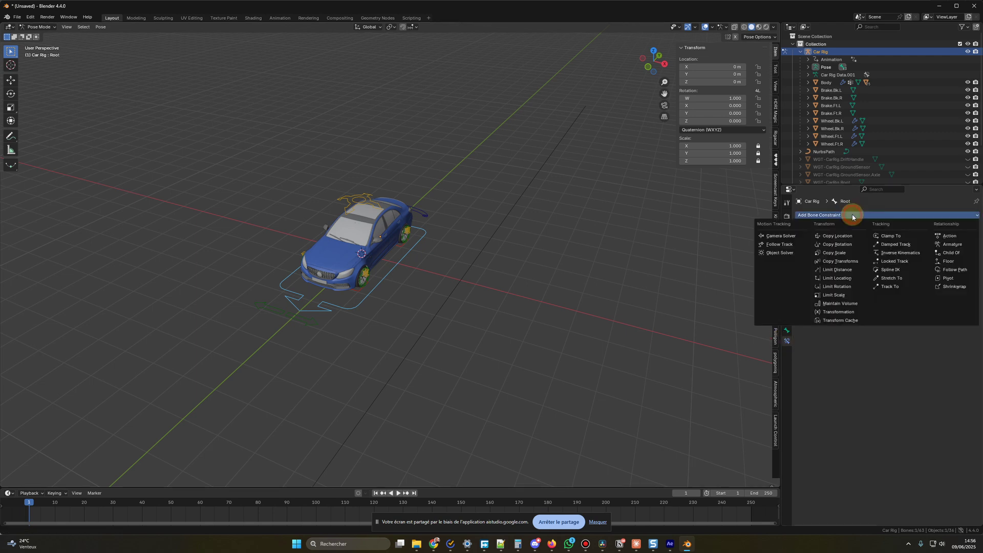
{"action": "left_click", "coordinate": [952, 261]}
{"action": "left_click", "coordinate": [965, 239]}
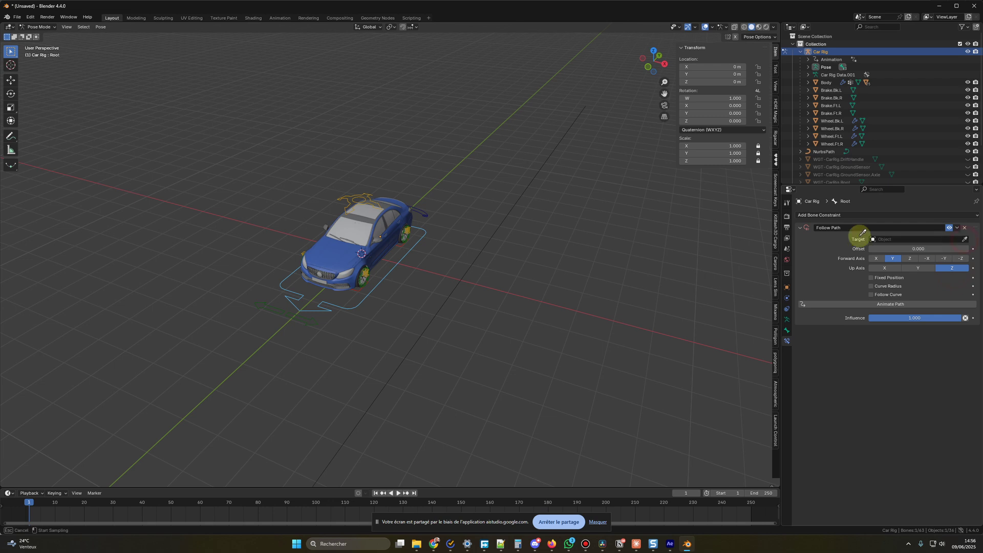
{"action": "left_click", "coordinate": [527, 198]}
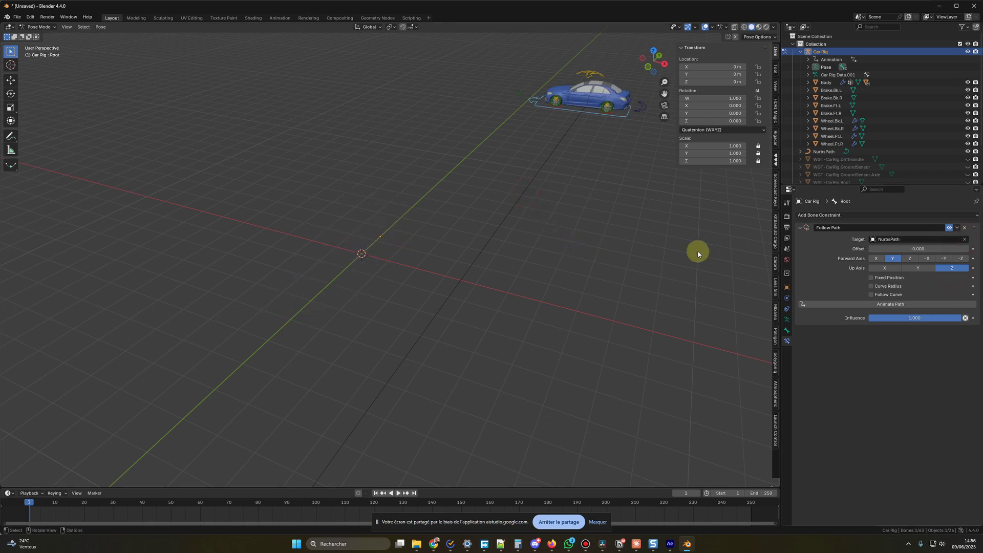
{"action": "left_click", "coordinate": [787, 288]}
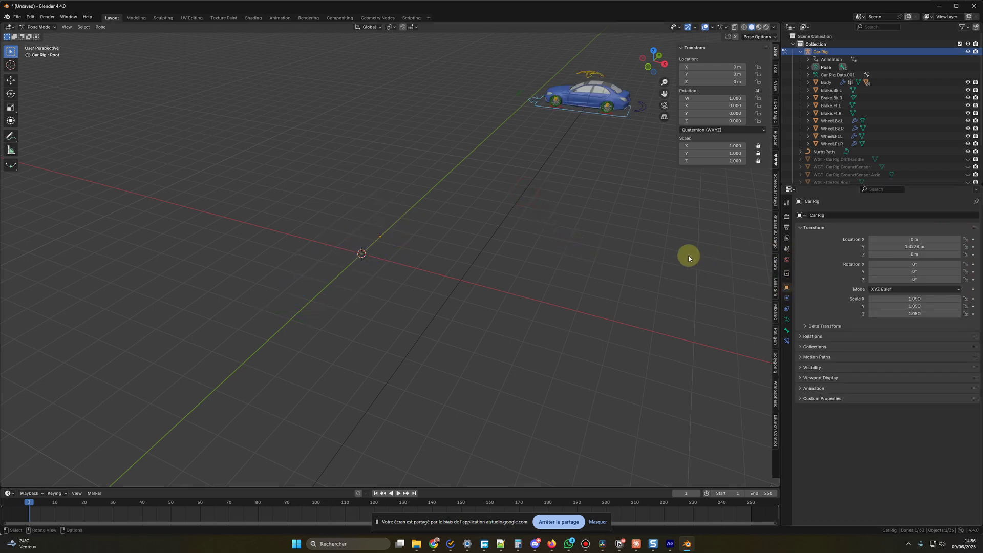
{"action": "left_click", "coordinate": [786, 339]}
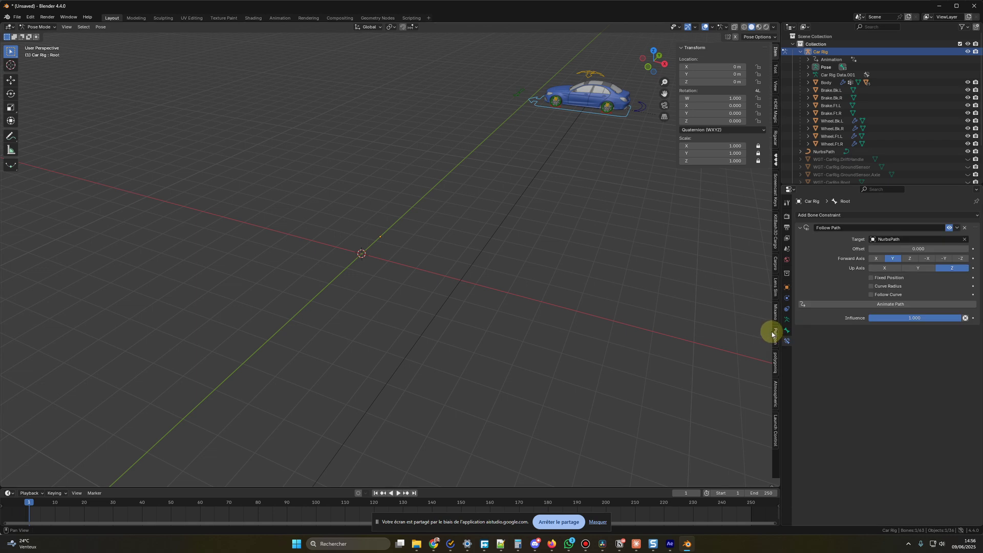
{"action": "scroll", "coordinate": [604, 259], "scroll_direction": "down", "scroll_amount": 1}
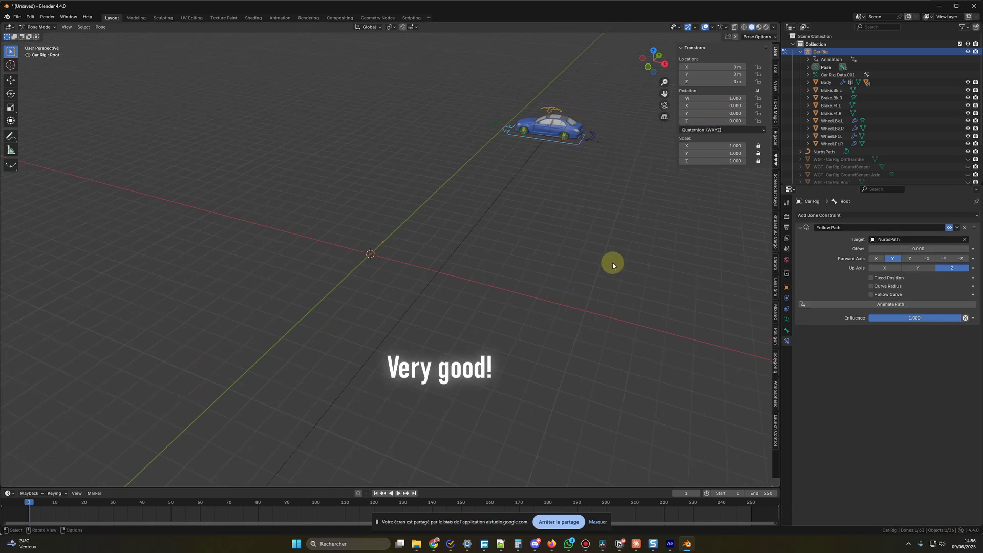
{"action": "scroll", "coordinate": [612, 263], "scroll_direction": "up", "scroll_amount": 2}
{"action": "middle_click_drag", "start_coordinate": [613, 263], "coordinate": [493, 322], "text": "shift"}
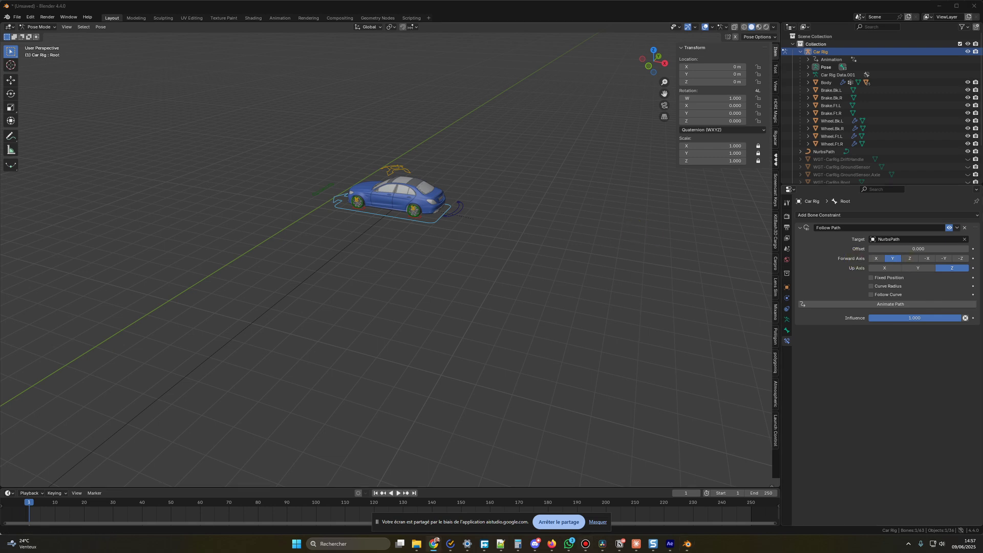
{"action": "scroll", "coordinate": [614, 270], "scroll_direction": "down", "scroll_amount": 4}
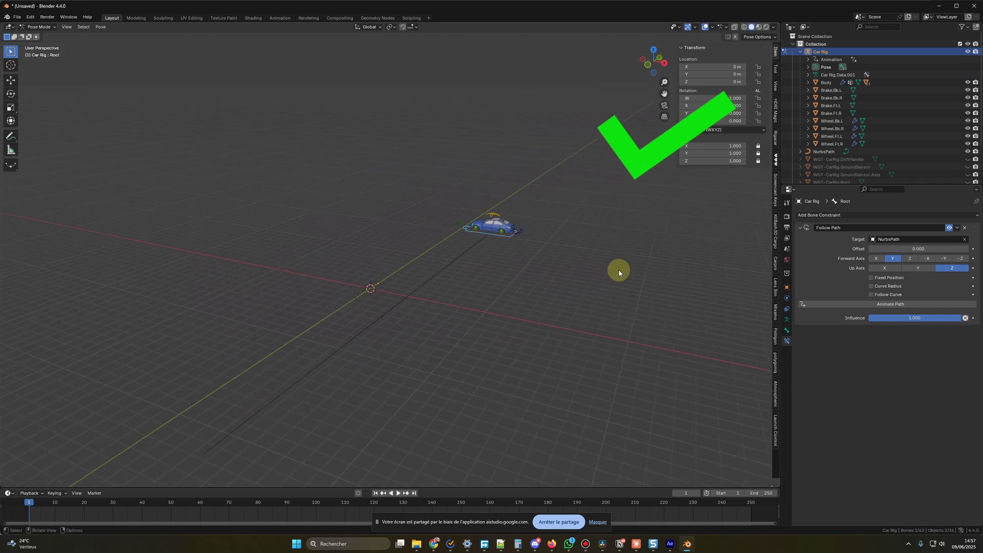
Set the constraint's Forward Axis to -Y and enable Follow Curve
{"action": "left_click", "coordinate": [944, 259]}
{"action": "middle_click_drag", "start_coordinate": [661, 292], "coordinate": [530, 288]}
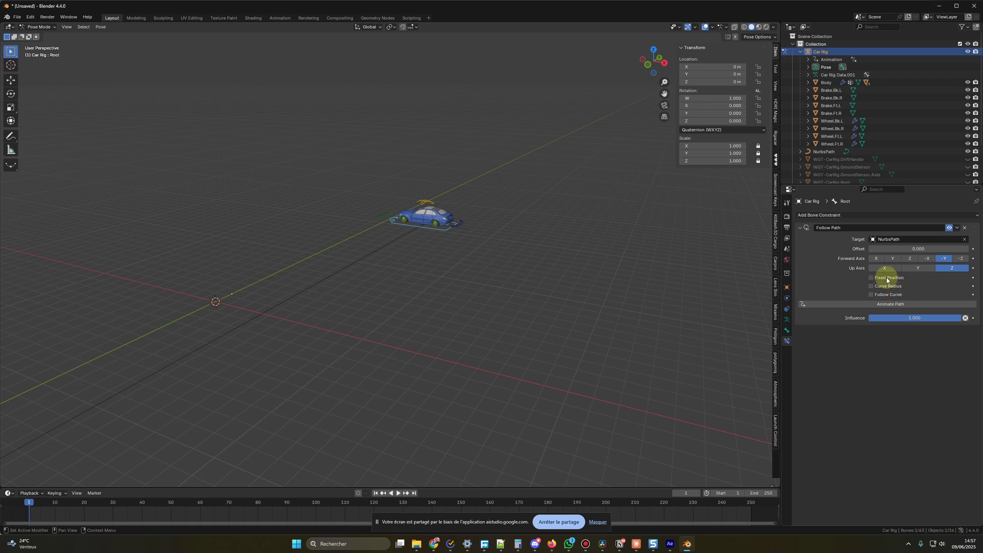
{"action": "scroll", "coordinate": [577, 308], "scroll_direction": "up", "scroll_amount": 3}
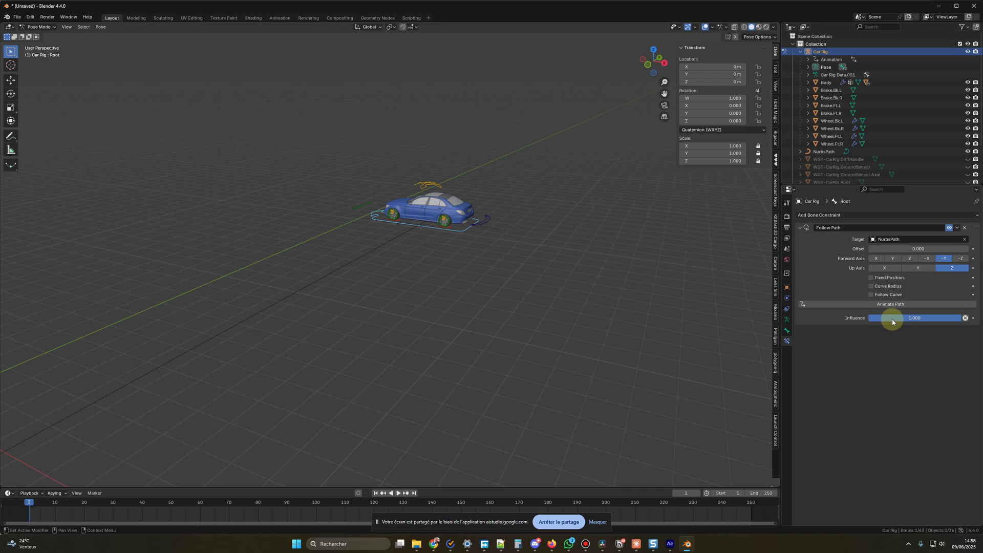
{"action": "left_click", "coordinate": [871, 294]}
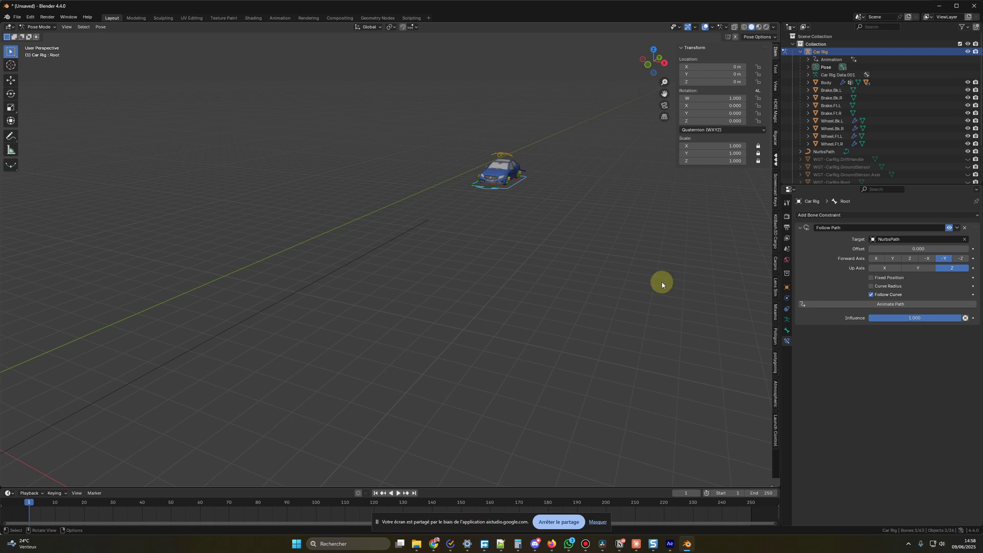
{"action": "middle_click_drag", "start_coordinate": [659, 283], "coordinate": [501, 244]}
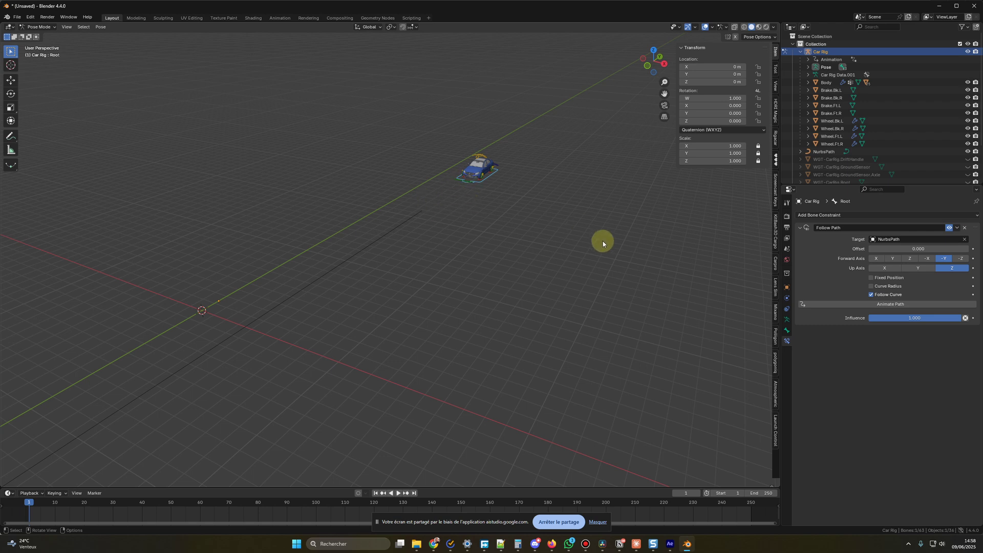
Undo a trial move of the rig and set the Car Rig's Location Y to 0
{"action": "scroll", "coordinate": [520, 252], "scroll_direction": "up", "scroll_amount": 2}
{"action": "scroll", "coordinate": [507, 231], "scroll_direction": "up", "scroll_amount": 1}
{"action": "scroll", "coordinate": [476, 218], "scroll_direction": "down", "scroll_amount": 2}
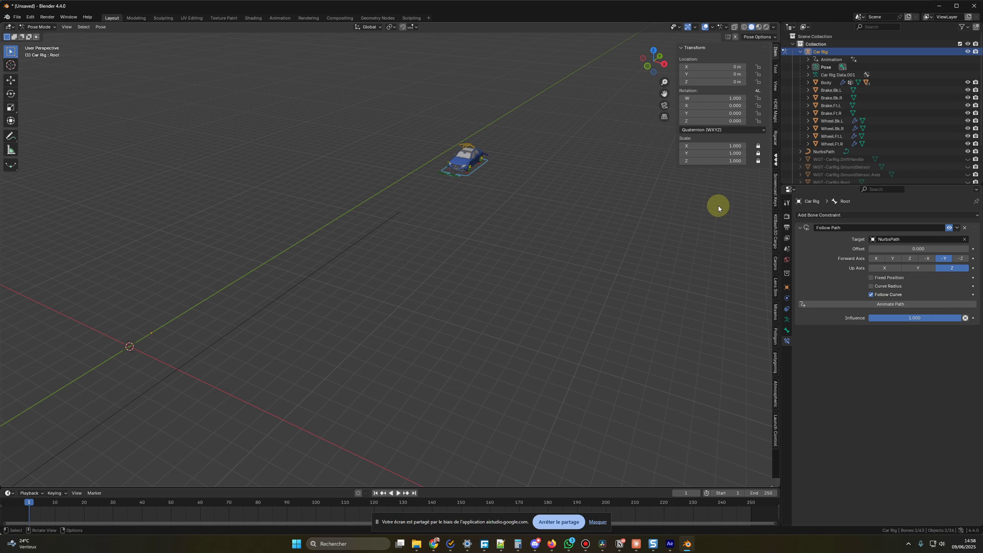
{"action": "left_click", "coordinate": [12, 81]}
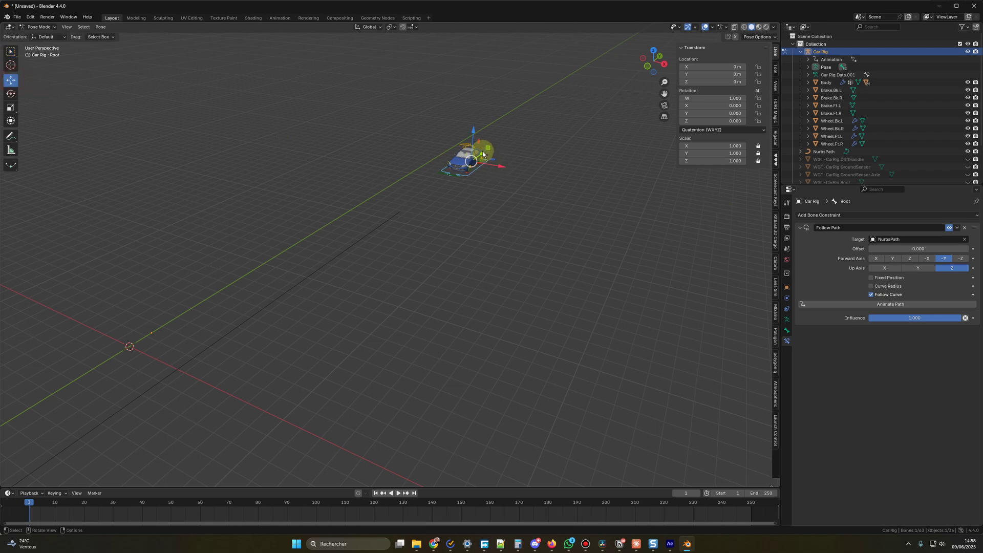
{"action": "left_click_drag", "start_coordinate": [481, 155], "coordinate": [477, 176]}
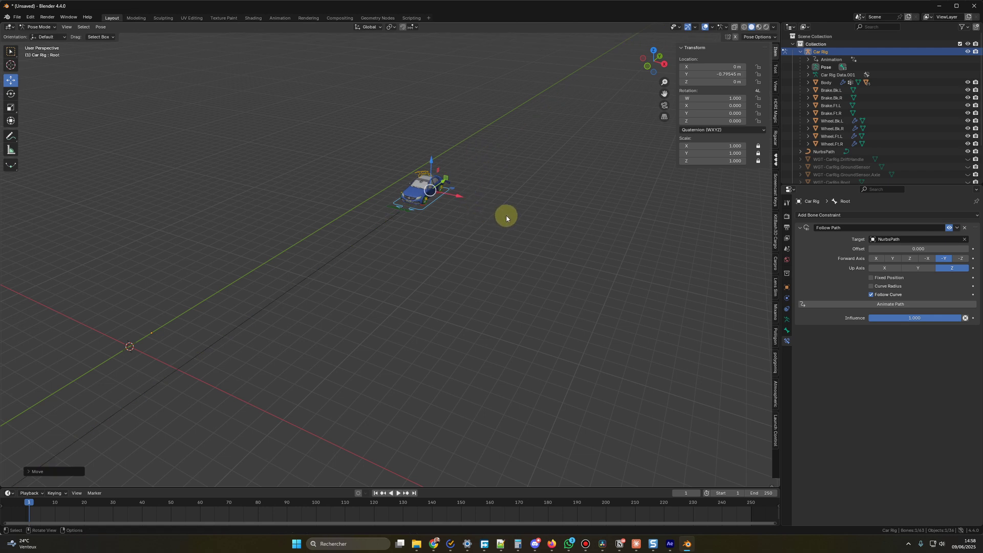
{"action": "key", "text": "ctrl+z"}
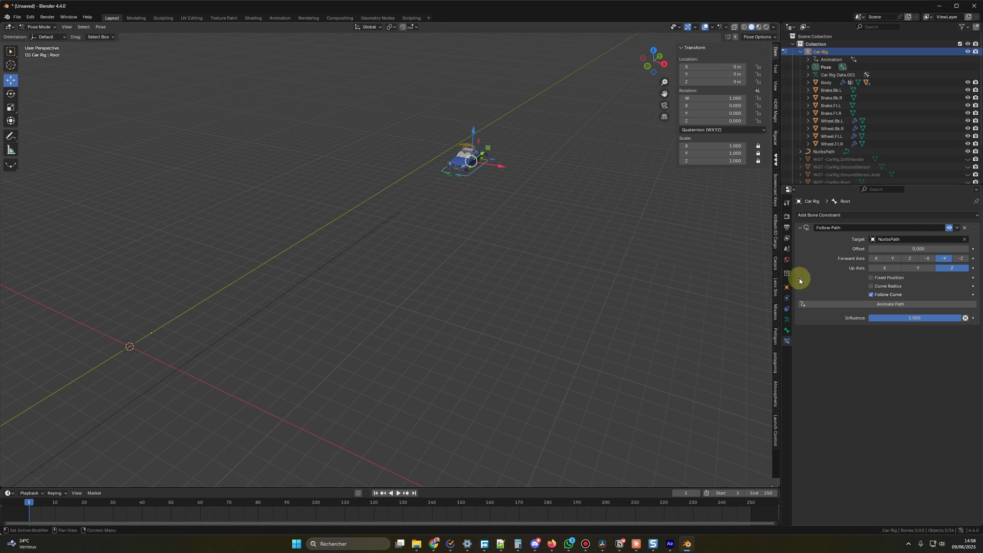
{"action": "left_click", "coordinate": [787, 287]}
{"action": "key", "text": "ctrl+z"}
{"action": "left_click", "coordinate": [917, 247]}
{"action": "type", "text": "0"}
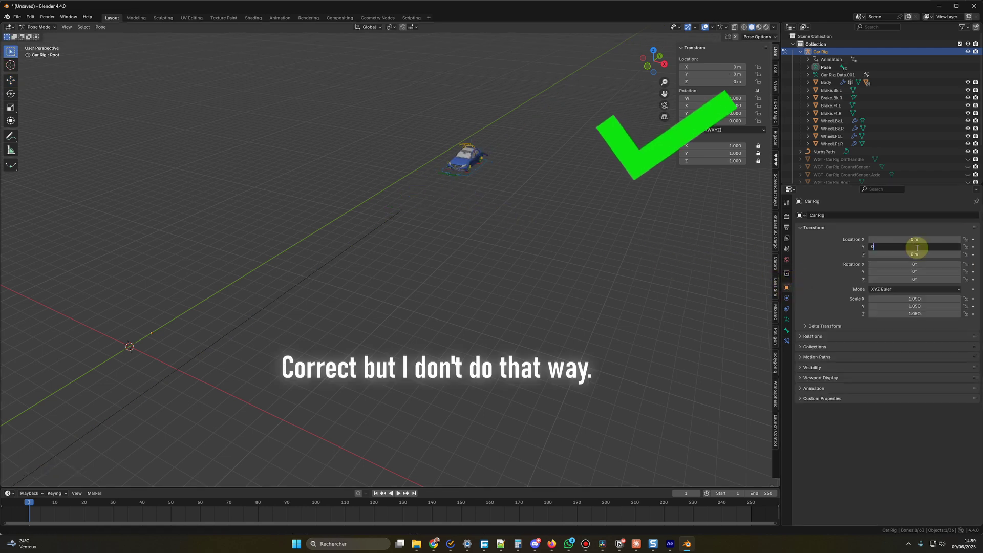
{"action": "key", "text": "Return"}
Select the car's root bone to show its Follow Path constraint on NurbsPath
{"action": "scroll", "coordinate": [505, 267], "scroll_direction": "up", "scroll_amount": 2}
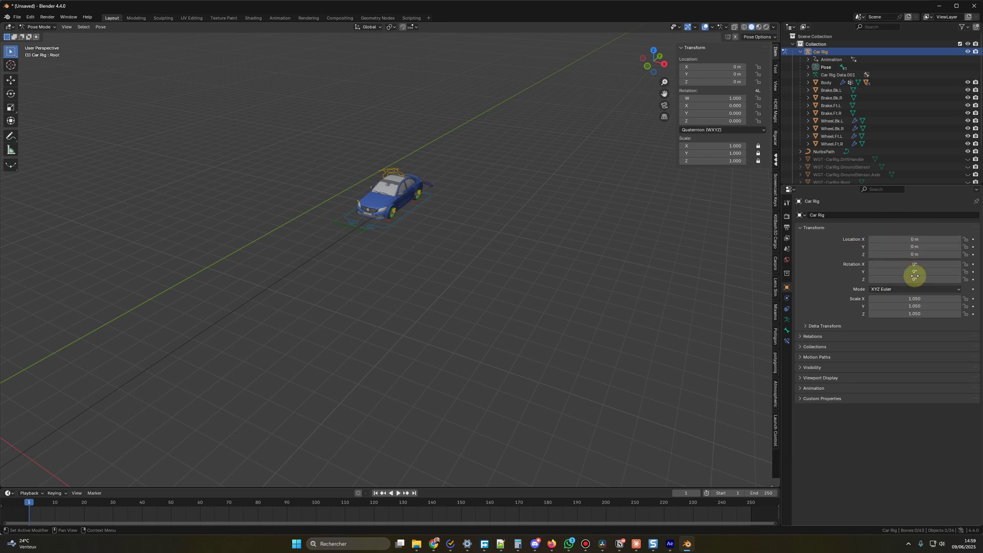
{"action": "scroll", "coordinate": [408, 350], "scroll_direction": "down", "scroll_amount": 3}
{"action": "scroll", "coordinate": [408, 342], "scroll_direction": "up", "scroll_amount": 4}
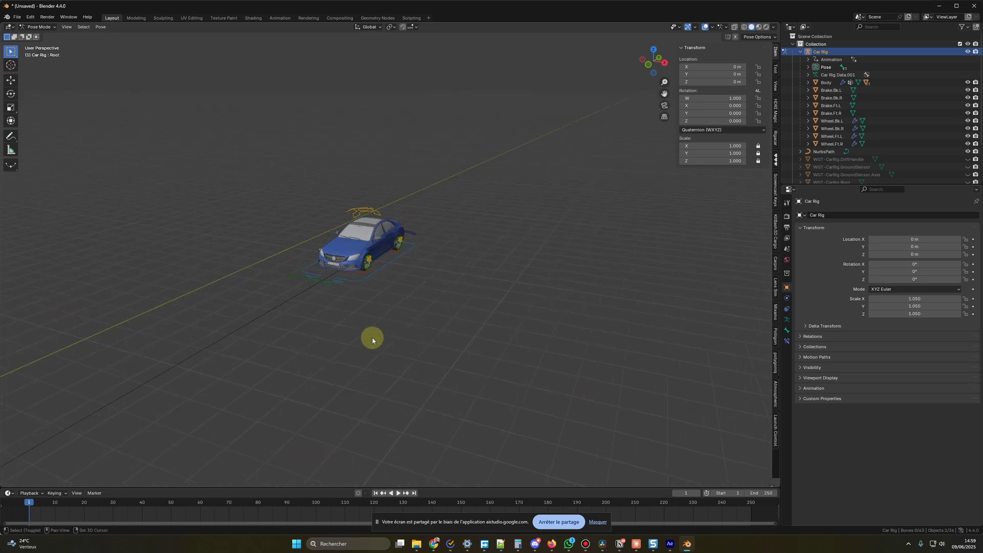
{"action": "middle_click_drag", "start_coordinate": [373, 335], "coordinate": [501, 345]}
{"action": "left_click", "coordinate": [404, 286]}
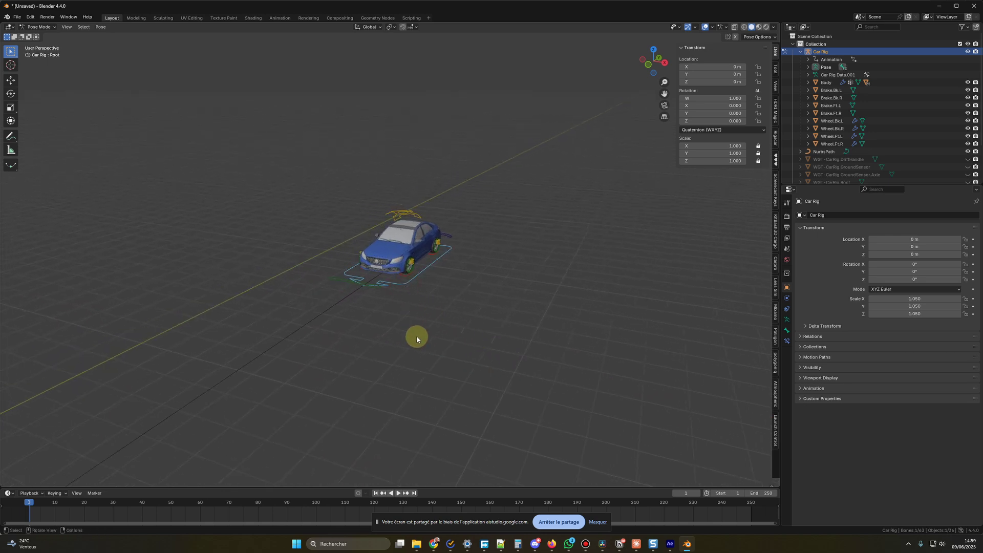
{"action": "middle_click_drag", "start_coordinate": [416, 339], "coordinate": [610, 336]}
{"action": "scroll", "coordinate": [423, 344], "scroll_direction": "down", "scroll_amount": 3}
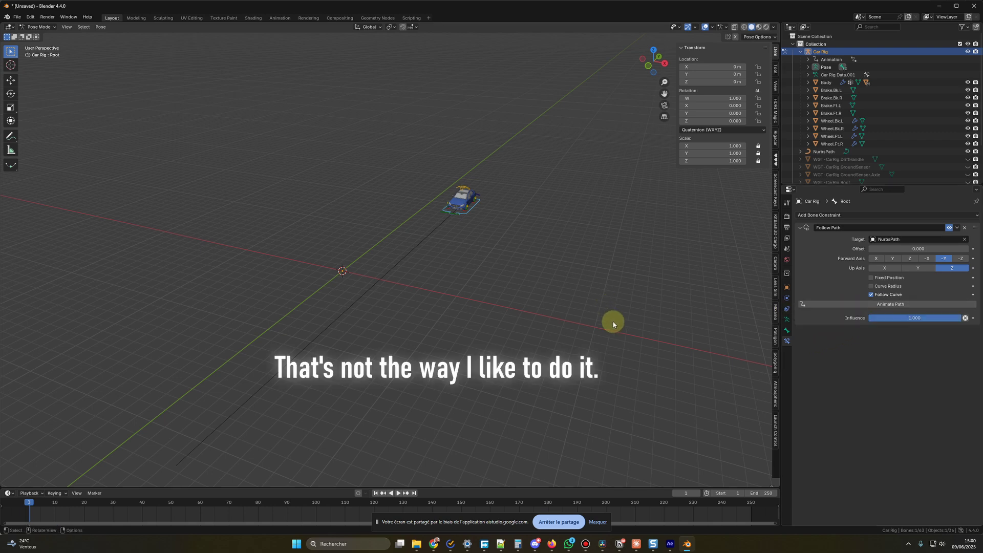
Enable Fixed Position and keyframe Offset Factor 0 at frame 1
{"action": "scroll", "coordinate": [617, 327], "scroll_direction": "up", "scroll_amount": 5}
{"action": "scroll", "coordinate": [617, 326], "scroll_direction": "down", "scroll_amount": 3}
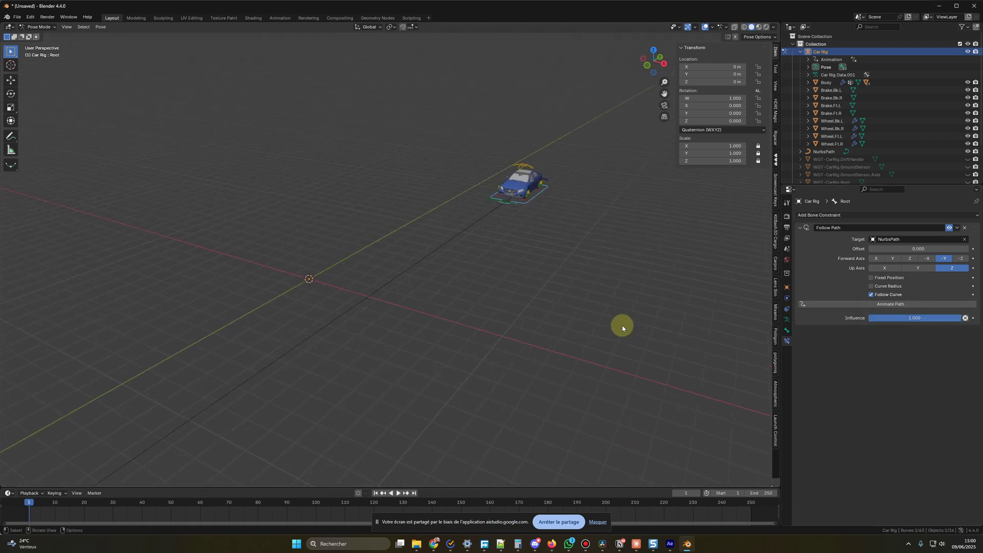
{"action": "middle_click_drag", "start_coordinate": [625, 324], "coordinate": [520, 318]}
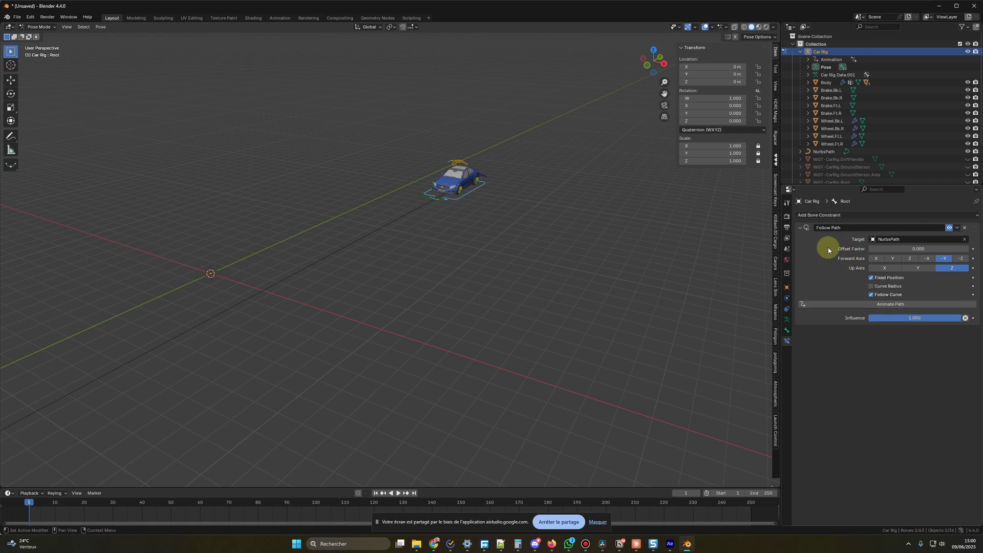
{"action": "mouse_move", "coordinate": [470, 348]}
{"action": "middle_mouse_down"}
{"action": "mouse_move", "coordinate": [419, 336]}
{"action": "mouse_move", "coordinate": [423, 347]}
{"action": "mouse_move", "coordinate": [505, 369]}
{"action": "mouse_move", "coordinate": [461, 369]}
{"action": "mouse_move", "coordinate": [477, 351]}
{"action": "middle_mouse_up"}
{"action": "scroll", "coordinate": [480, 355], "scroll_direction": "up", "scroll_amount": 2}
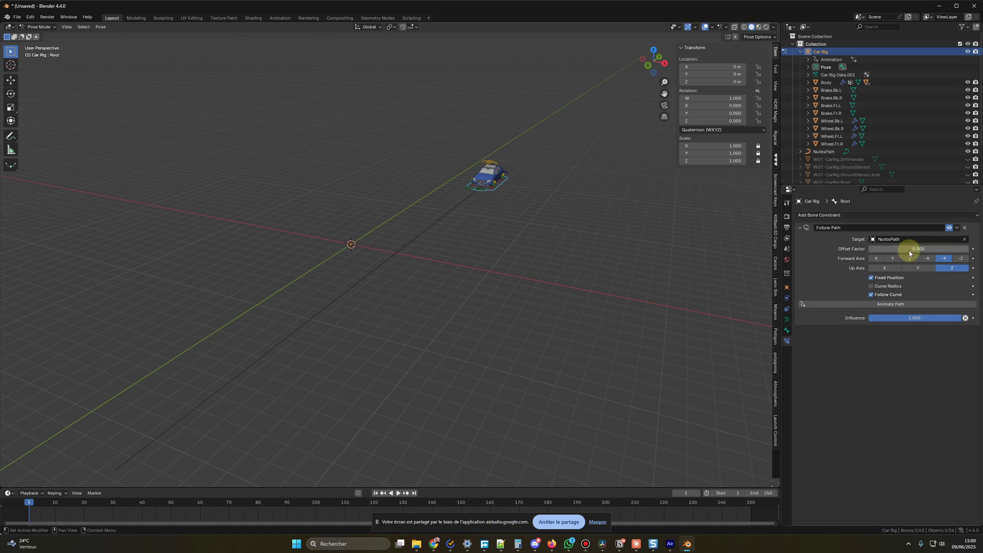
{"action": "left_click", "coordinate": [823, 250]}
{"action": "key", "text": "i"}
At frame 150, set the Offset Factor to 1
{"action": "left_click", "coordinate": [334, 503]}
{"action": "key", "text": "space"}
{"action": "key", "text": "space"}
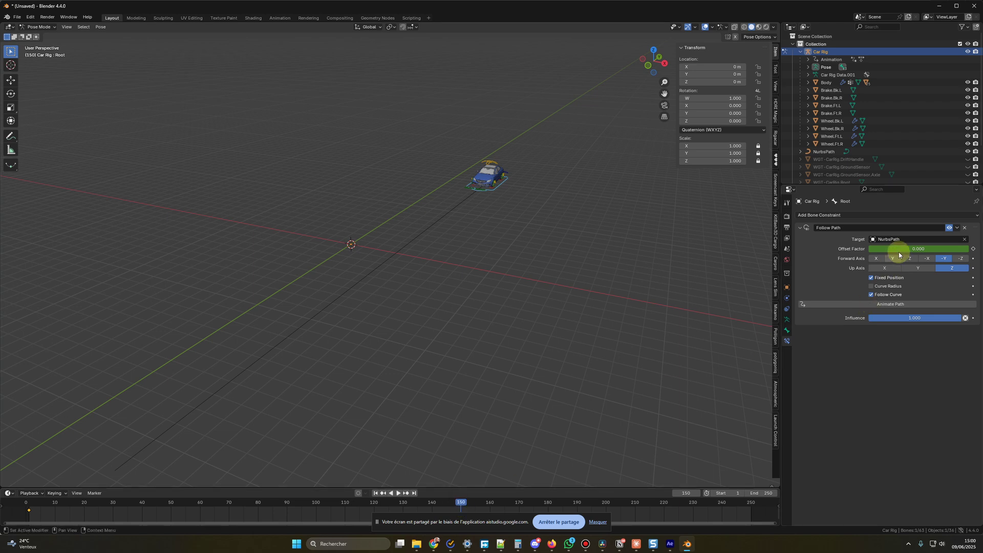
{"action": "left_click", "coordinate": [900, 251]}
{"action": "type", "text": "1"}
{"action": "key", "text": "Return"}
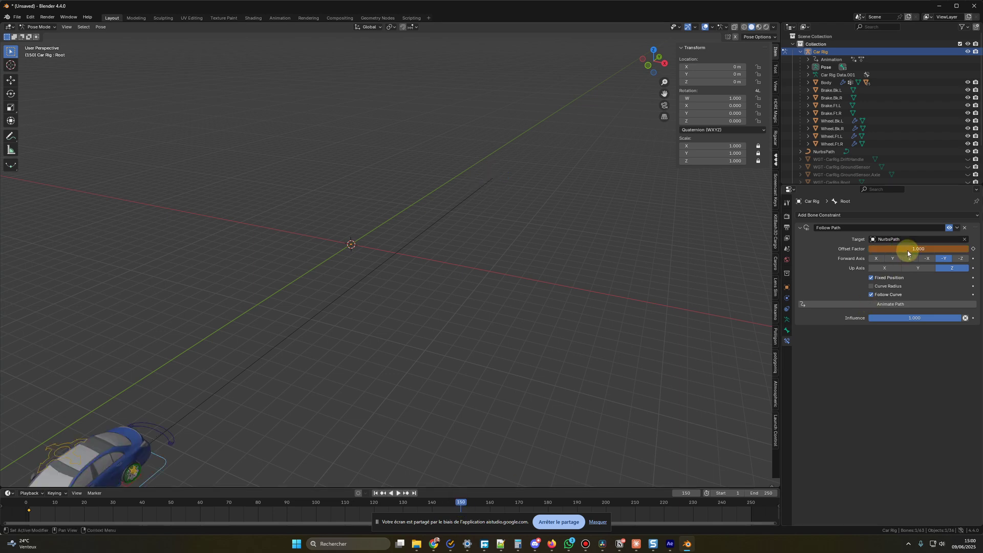
Keyframe Offset Factor 1 at frame 150 and play from frame 1 to watch the car travel
{"action": "key", "text": "i"}
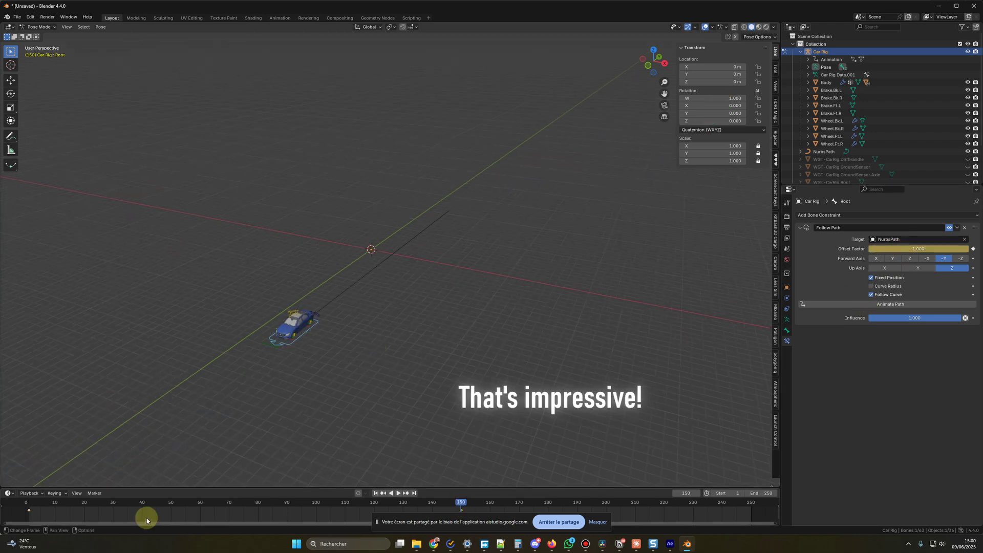
{"action": "left_click", "coordinate": [32, 503]}
{"action": "key", "text": "space"}
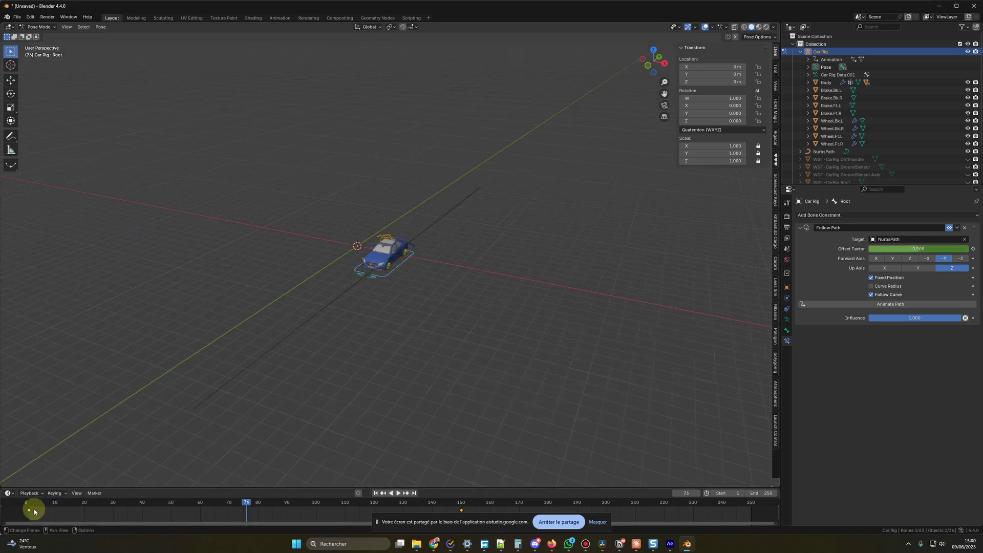
{"action": "mouse_move", "coordinate": [31, 507]}
{"action": "left_mouse_down"}
{"action": "mouse_move", "coordinate": [39, 507]}
{"action": "mouse_move", "coordinate": [26, 507]}
{"action": "left_mouse_up"}
{"action": "key", "text": "space"}
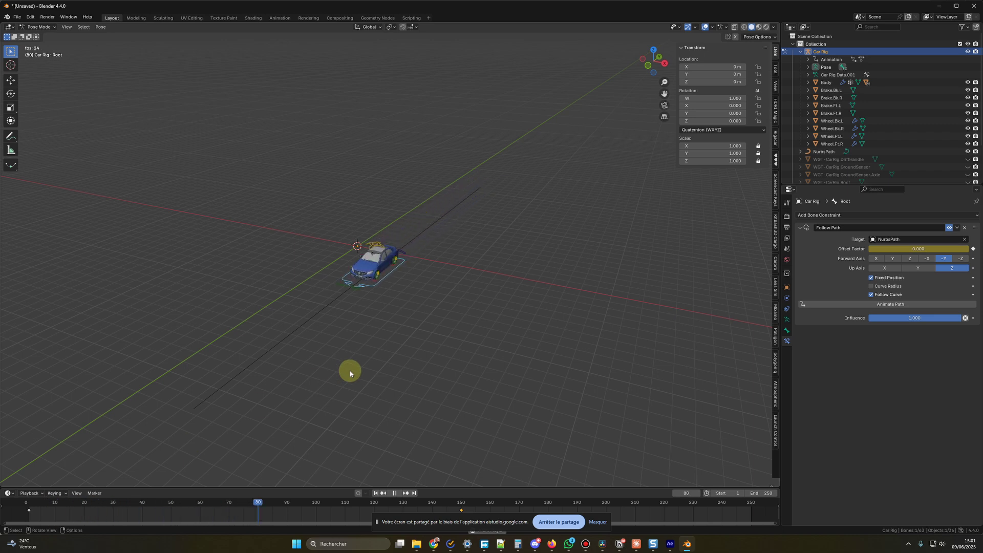
{"action": "key", "text": "space"}
{"action": "left_click_drag", "start_coordinate": [69, 501], "coordinate": [42, 500]}
{"action": "key", "text": "space"}
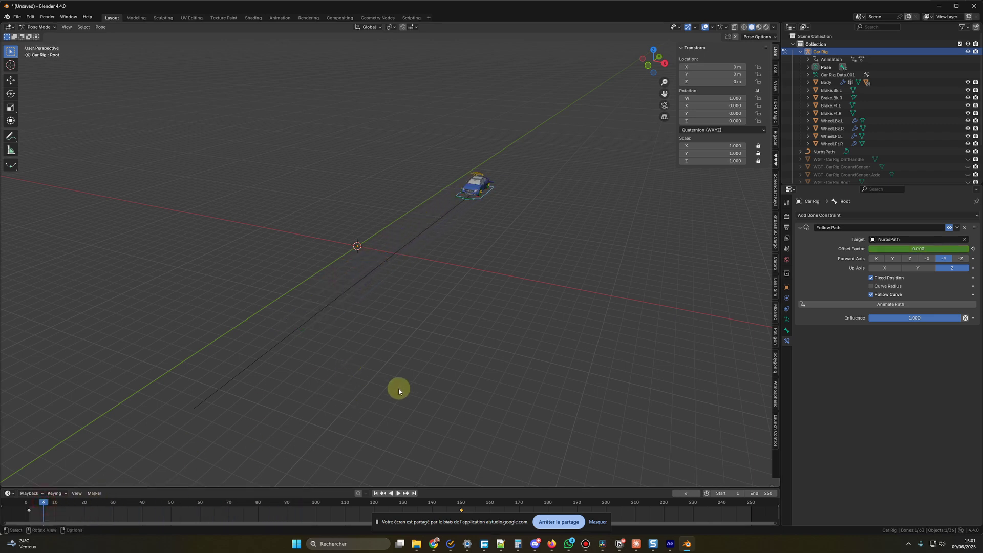
{"action": "key", "text": "space"}
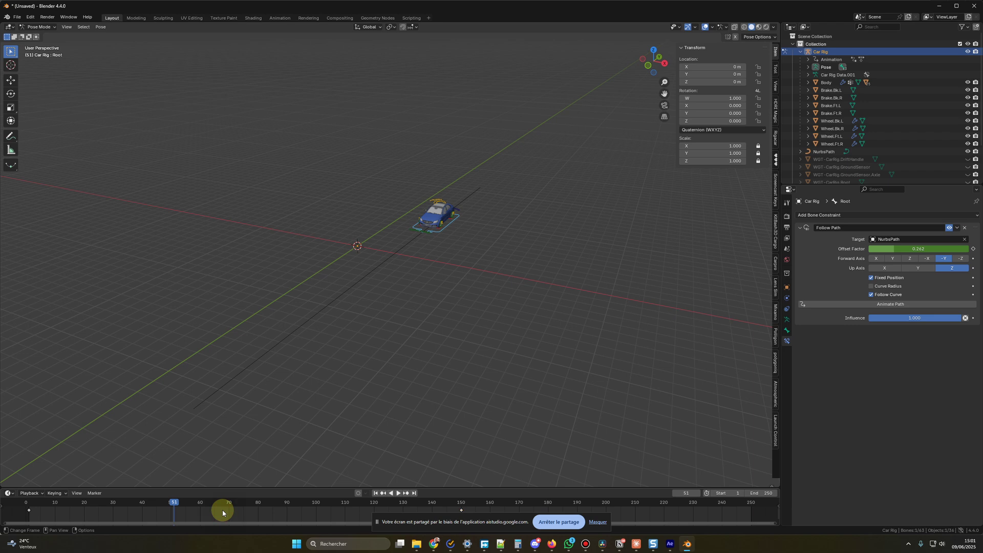
Set the Offset Factor keyframes to Linear interpolation and replay to confirm constant speed
{"action": "key", "text": "t"}
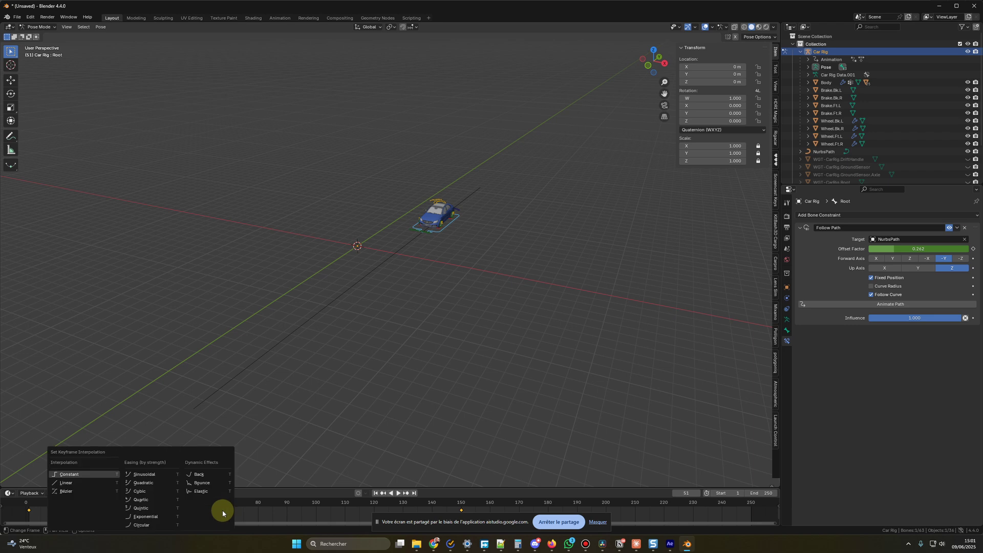
{"action": "left_click", "coordinate": [65, 483]}
{"action": "key", "text": "space"}
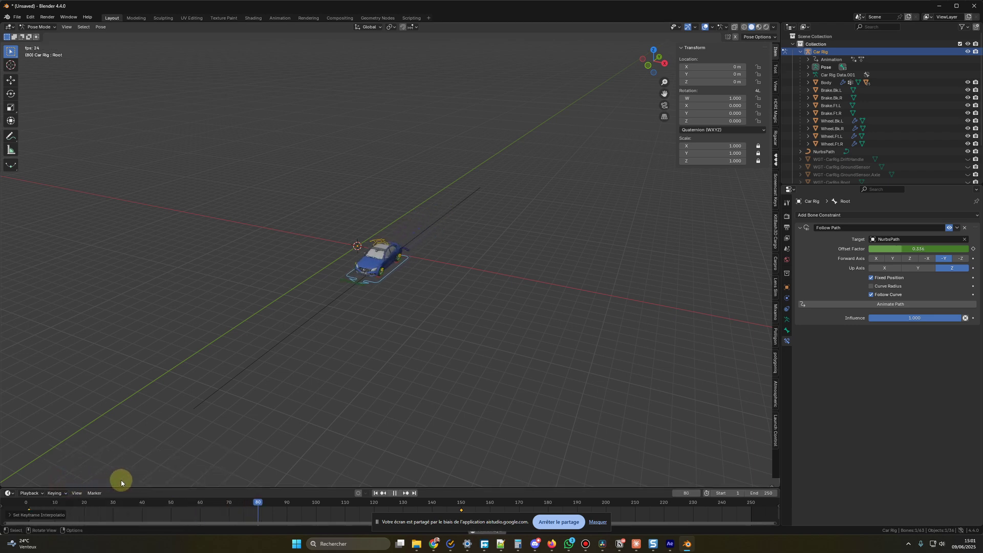
{"action": "left_click", "coordinate": [41, 502]}
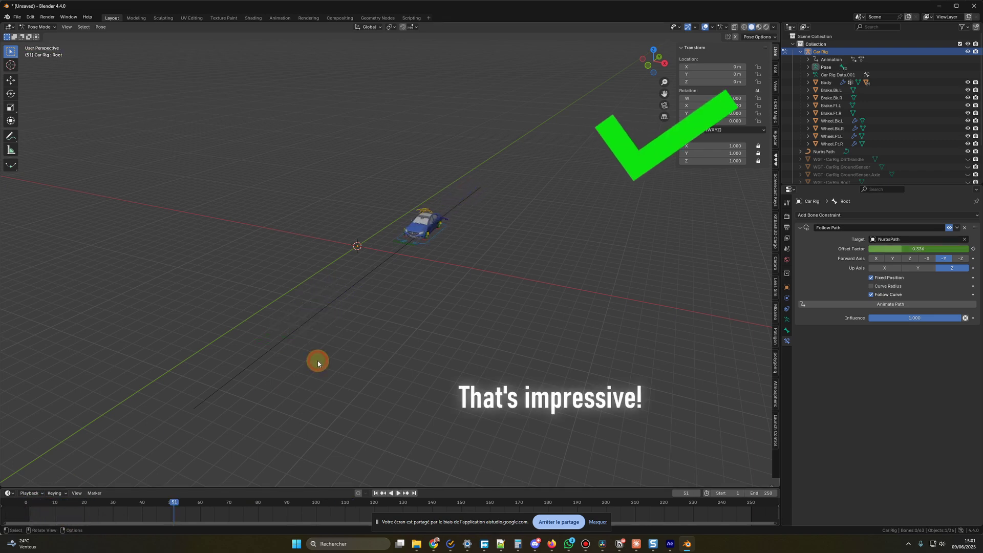
Drag the root bone's final keyframe from frame 150 to frame 100 and replay the shorter animation
{"action": "key", "text": "space"}
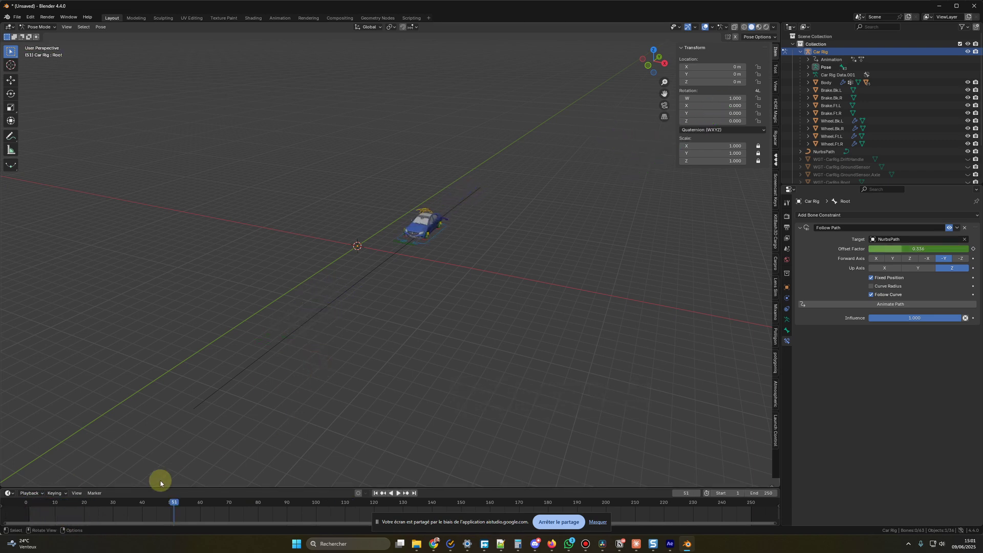
{"action": "left_click", "coordinate": [45, 505]}
{"action": "key", "text": "space"}
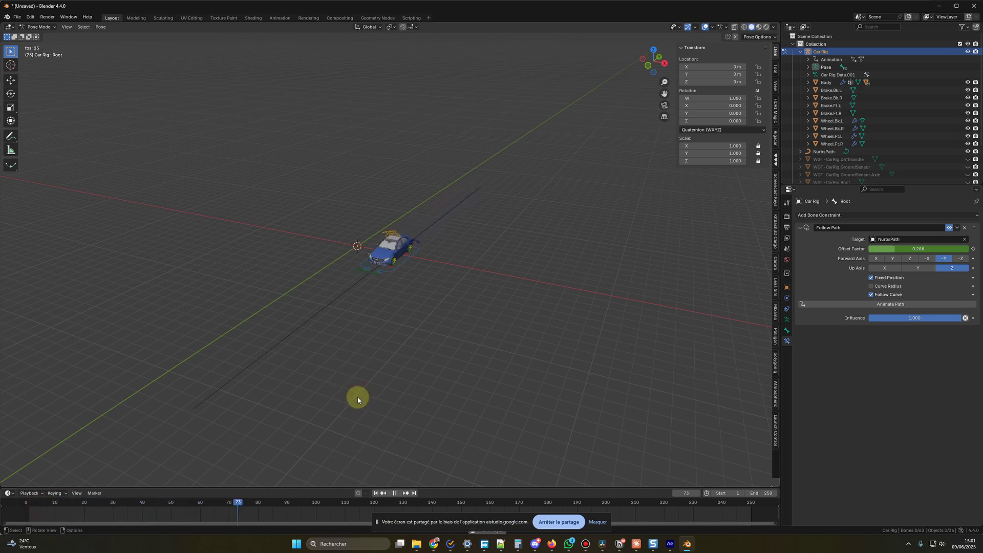
{"action": "left_click", "coordinate": [361, 335]}
{"action": "key", "text": "space"}
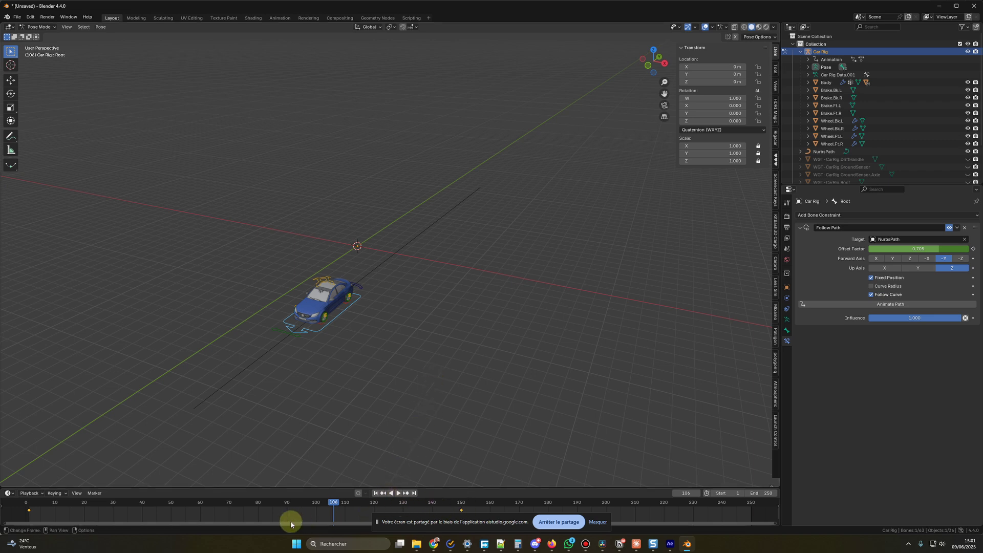
{"action": "left_click_drag", "start_coordinate": [462, 512], "coordinate": [317, 510]}
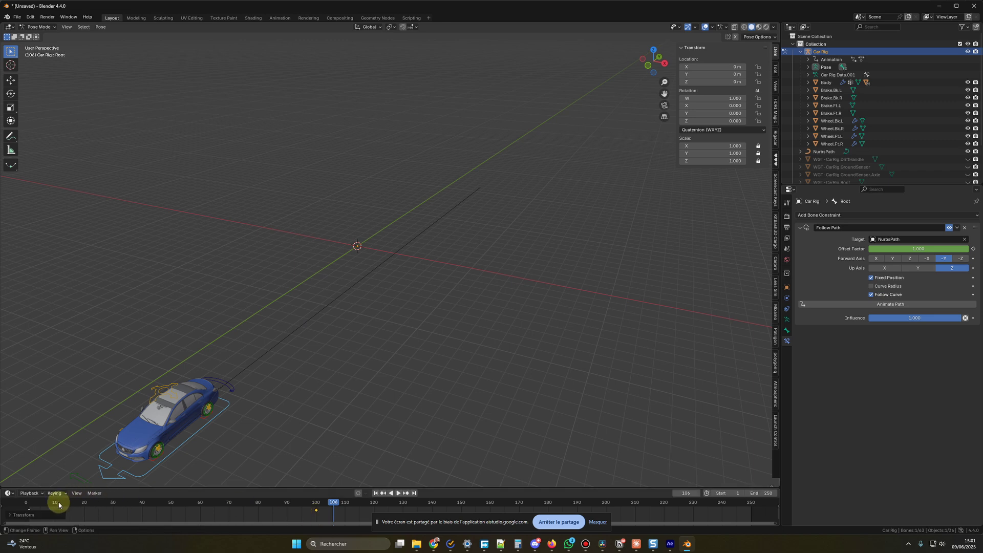
{"action": "left_click", "coordinate": [30, 502]}
{"action": "key", "text": "space"}
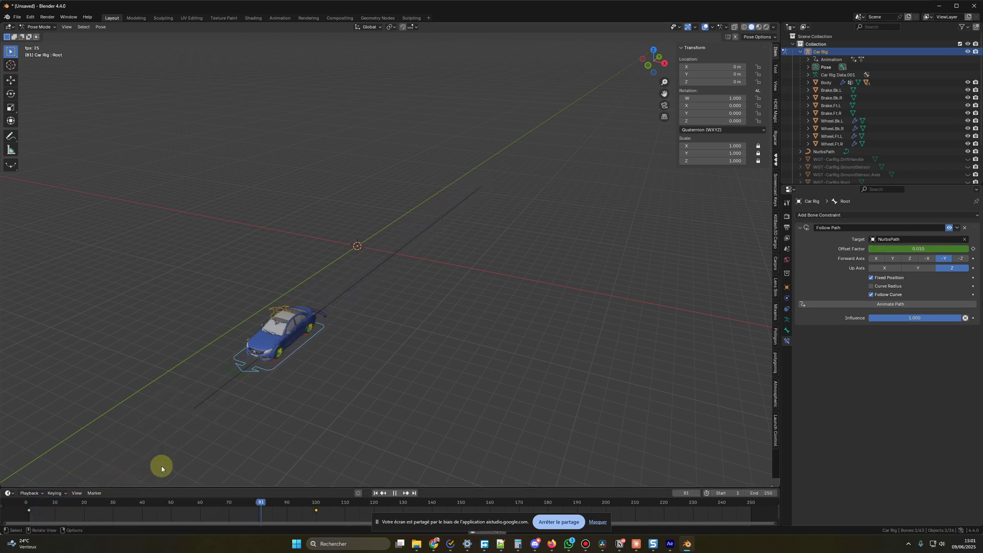
{"action": "key", "text": "space"}
{"action": "middle_click_drag", "start_coordinate": [355, 445], "coordinate": [376, 410]}
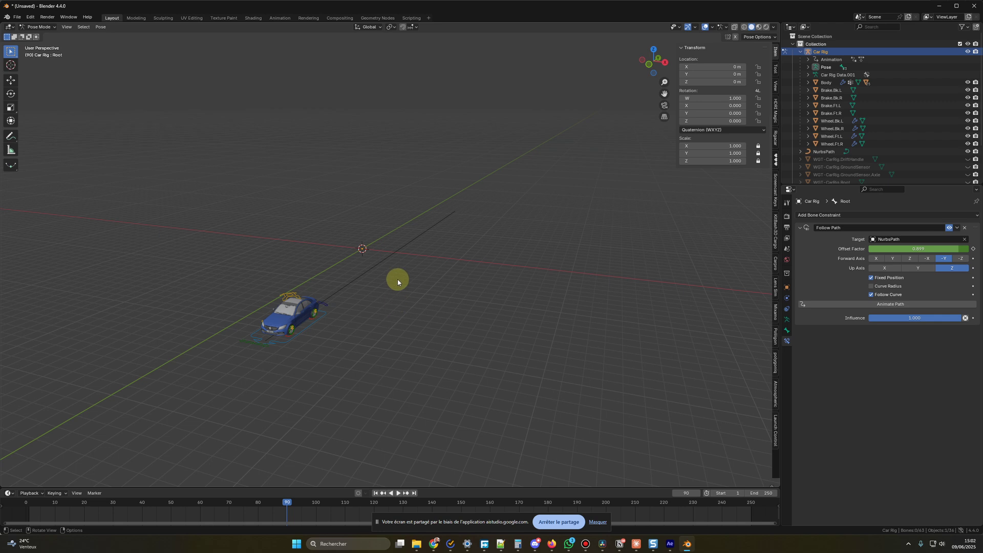
{"action": "left_click", "coordinate": [417, 288]}
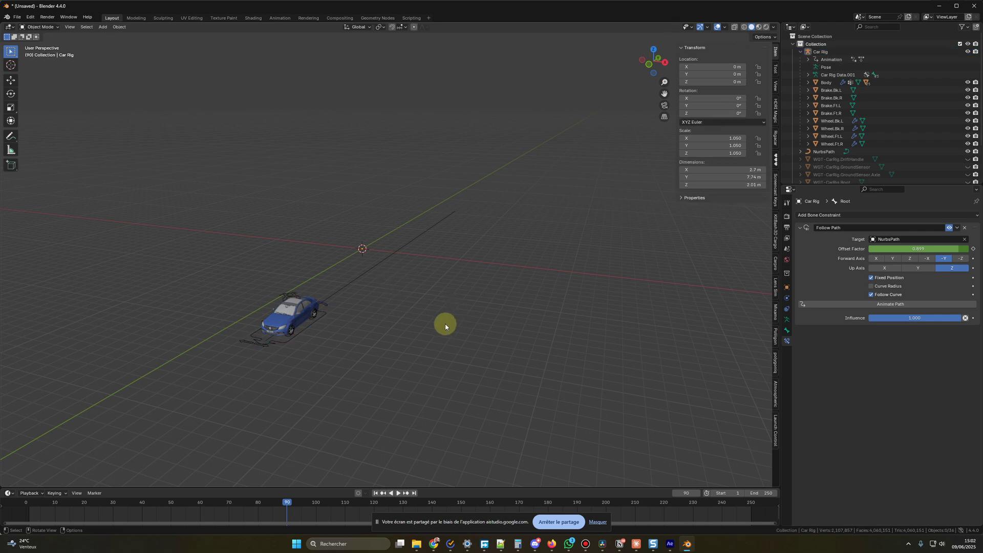
{"action": "left_click", "coordinate": [376, 270]}
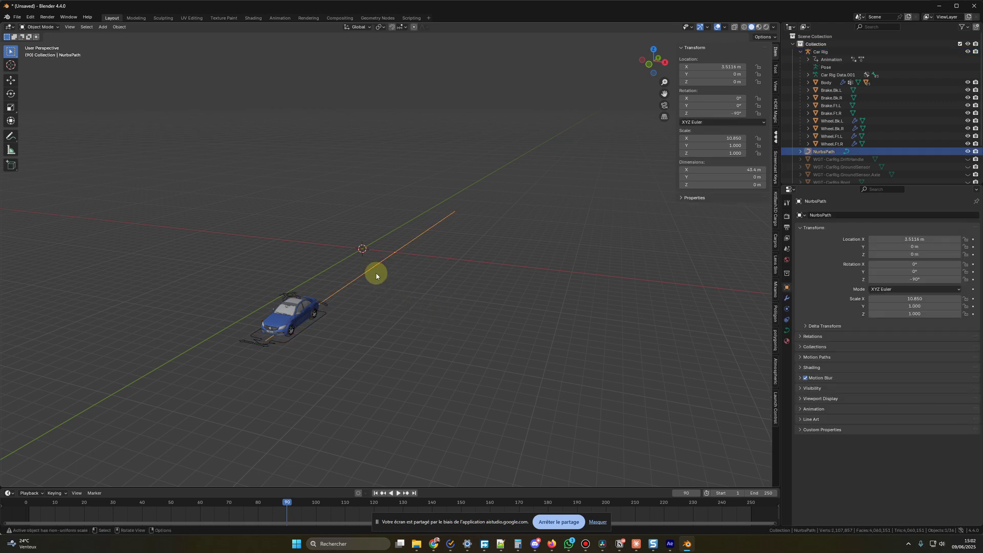
{"action": "left_click", "coordinate": [41, 27]}
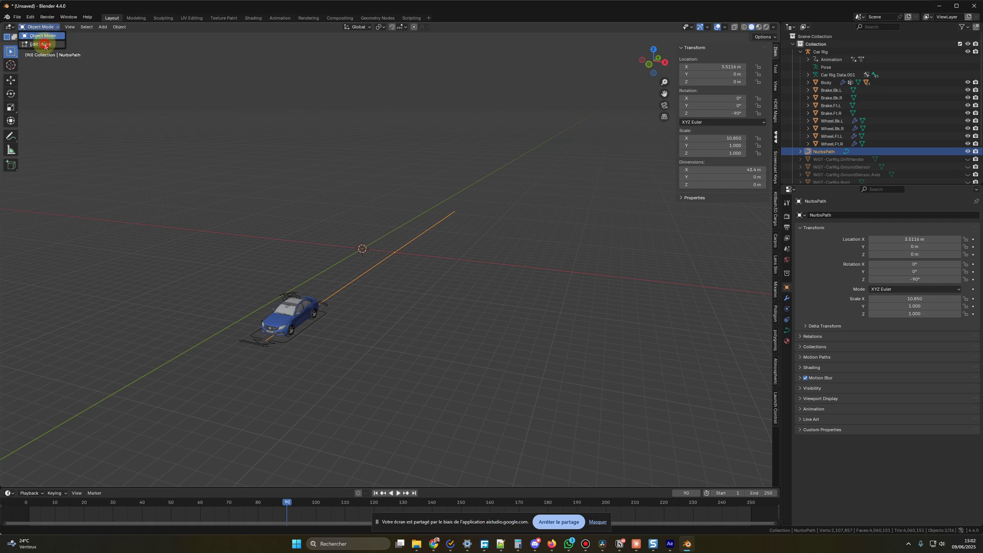
{"action": "left_click", "coordinate": [45, 45]}
{"action": "middle_click_drag", "start_coordinate": [424, 287], "coordinate": [413, 307]}
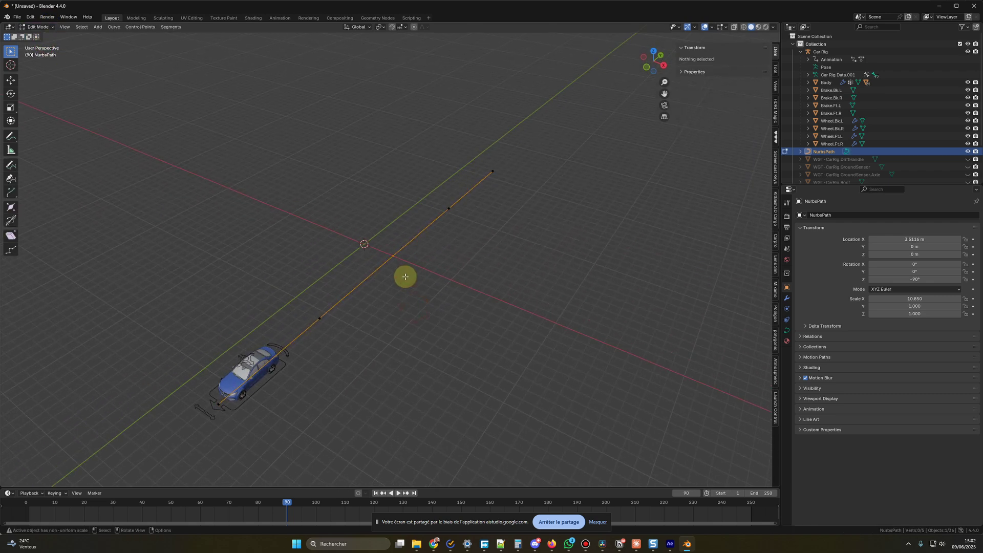
{"action": "left_click", "coordinate": [393, 256]}
{"action": "key", "text": "g"}
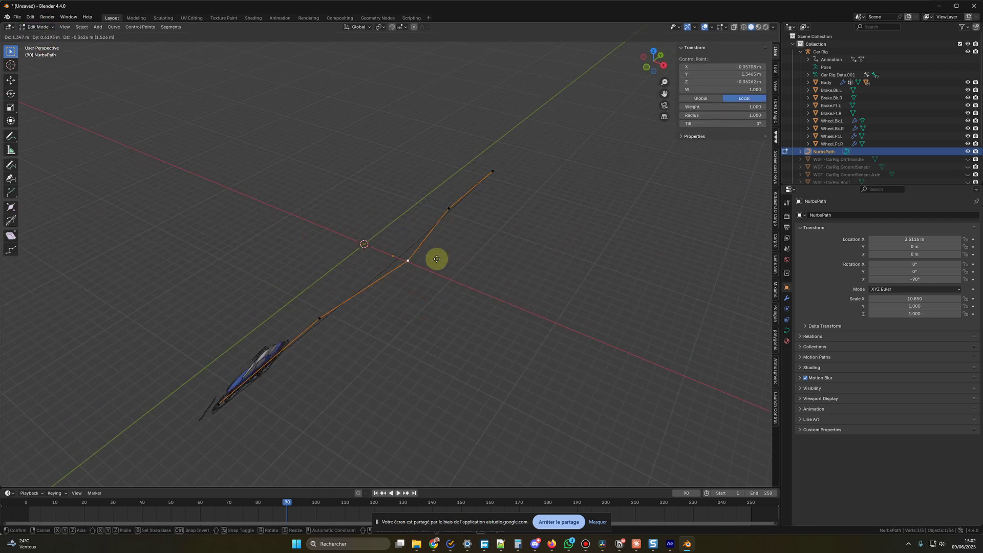
{"action": "right_click", "coordinate": [436, 259]}
{"action": "scroll", "coordinate": [409, 332], "scroll_direction": "up", "scroll_amount": 2}
{"action": "middle_click_drag", "start_coordinate": [409, 332], "coordinate": [414, 309]}
{"action": "left_click", "coordinate": [310, 298]}
{"action": "key", "text": "g"}
{"action": "right_click", "coordinate": [306, 299]}
{"action": "mouse_move", "coordinate": [351, 322]}
{"action": "middle_mouse_down"}
{"action": "mouse_move", "coordinate": [364, 321]}
{"action": "mouse_move", "coordinate": [360, 333]}
{"action": "middle_mouse_up"}
{"action": "key", "text": "g"}
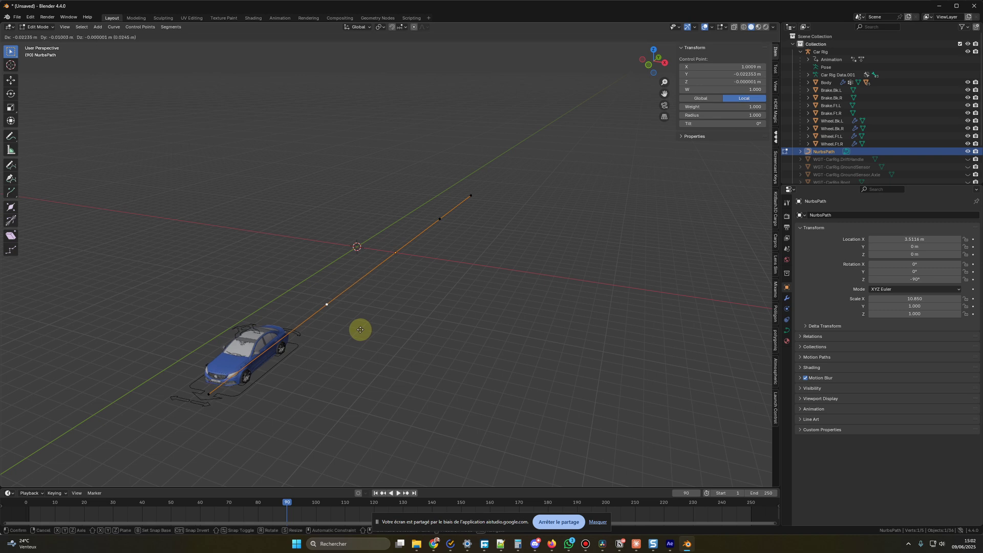
{"action": "key", "text": "x"}
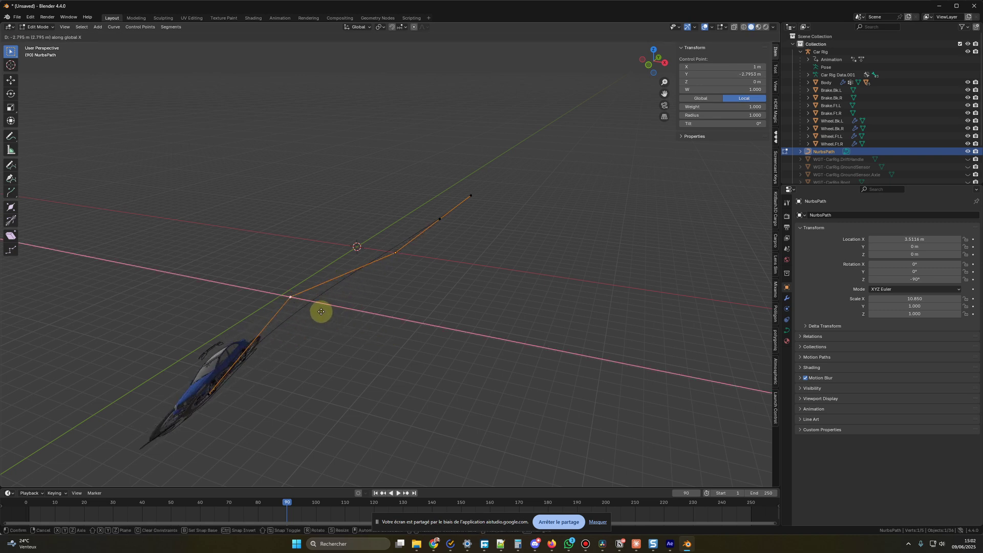
{"action": "right_click", "coordinate": [336, 323]}
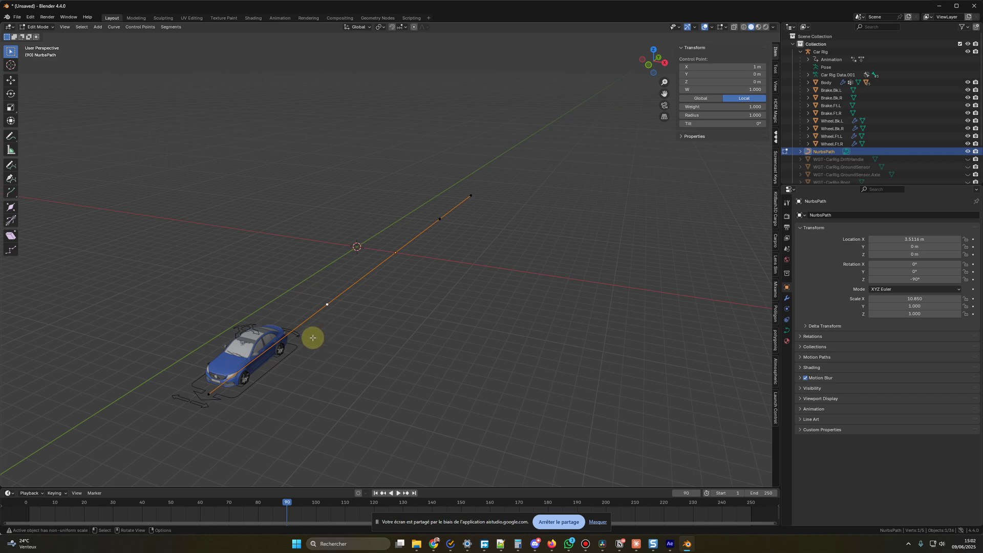
Return to Object Mode, select the car rig, and orbit to inspect the path
{"action": "key", "text": "Tab"}
{"action": "left_click", "coordinate": [297, 352]}
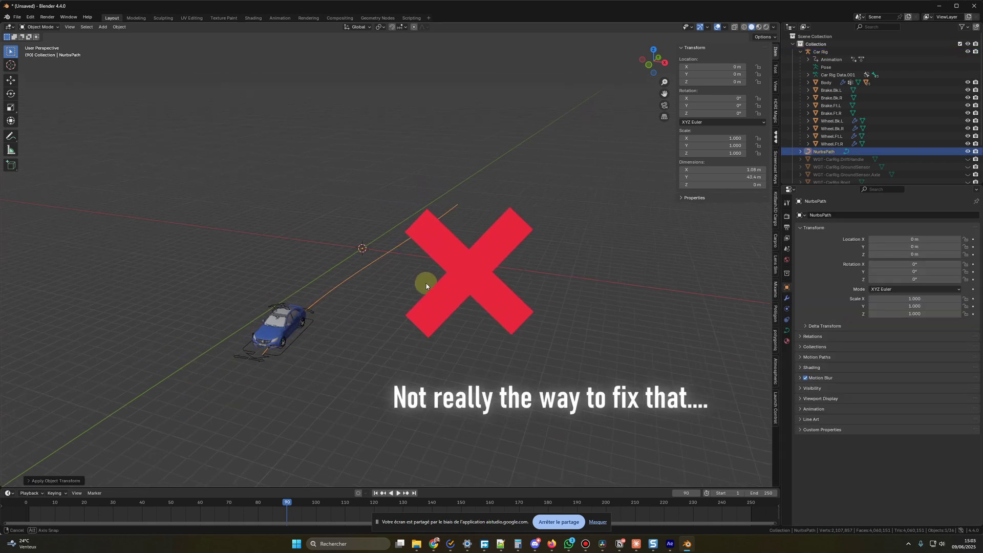
{"action": "middle_click_drag", "start_coordinate": [424, 283], "coordinate": [445, 283]}
{"action": "scroll", "coordinate": [445, 285], "scroll_direction": "up", "scroll_amount": 4}
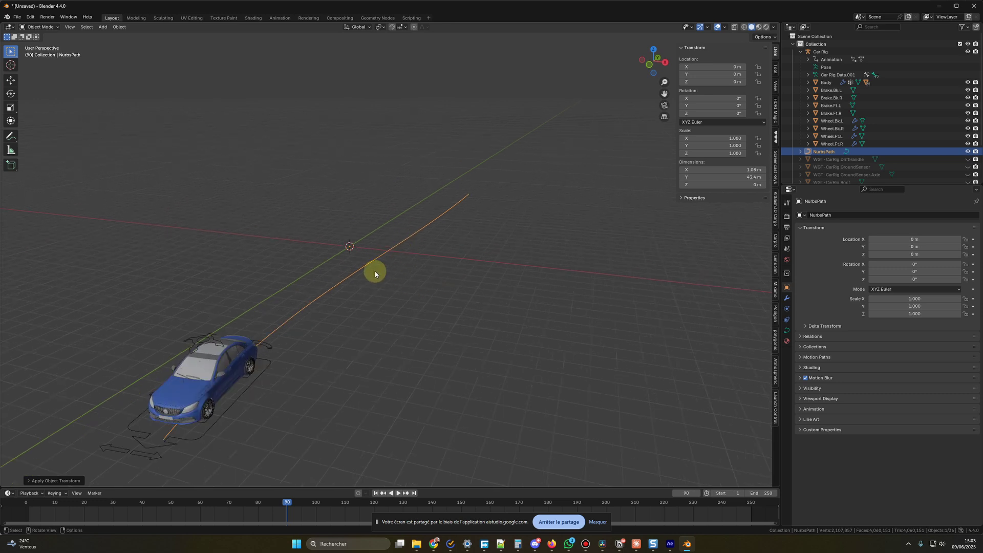
{"action": "middle_click_drag", "start_coordinate": [322, 332], "coordinate": [363, 329]}
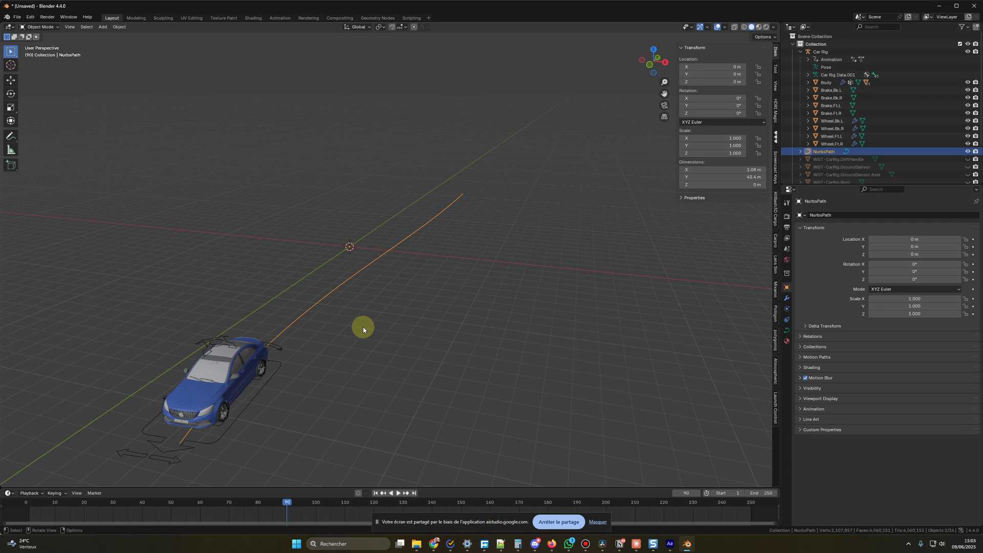
Play the car's animation along the path from the start, then return to editing control points
{"action": "key", "text": "Tab"}
{"action": "key", "text": "Tab"}
{"action": "key", "text": "space"}
{"action": "left_click", "coordinate": [35, 504]}
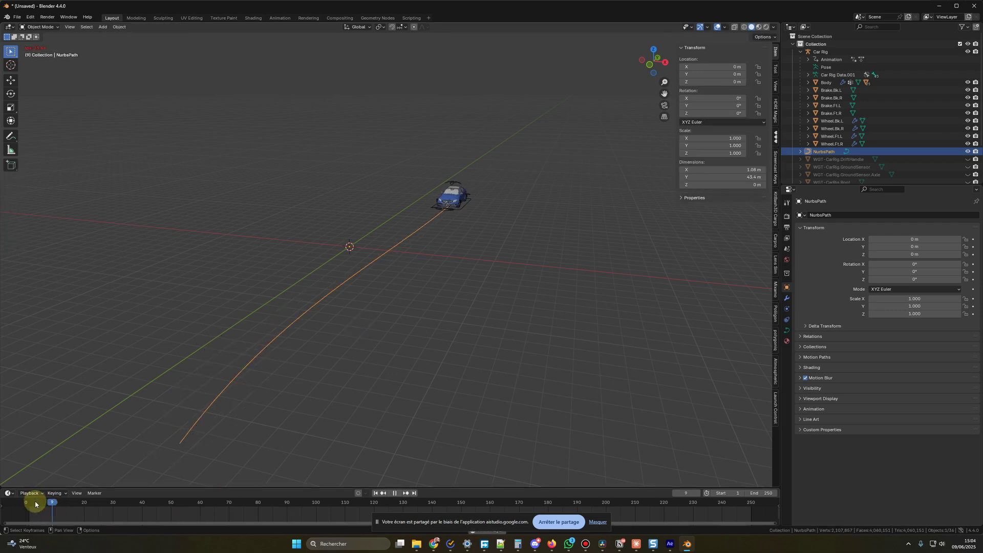
{"action": "key", "text": "Tab"}
{"action": "middle_click_drag", "start_coordinate": [287, 359], "coordinate": [373, 327]}
{"action": "key", "text": "space"}
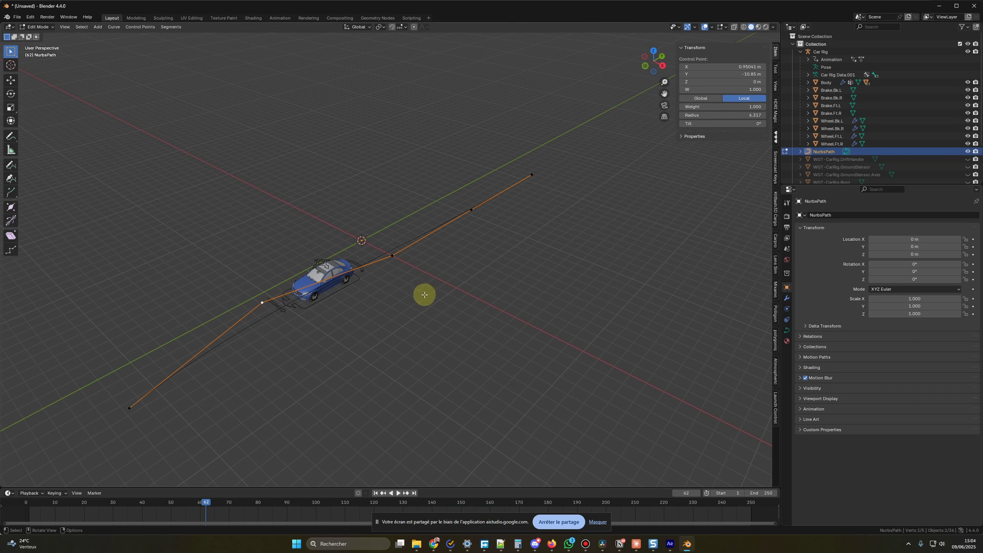
Subdivide between two adjacent control points to add a new point, then cancel a trial move
{"action": "middle_click_drag", "start_coordinate": [425, 295], "coordinate": [443, 309]}
{"action": "left_click_drag", "start_coordinate": [373, 174], "coordinate": [490, 286]}
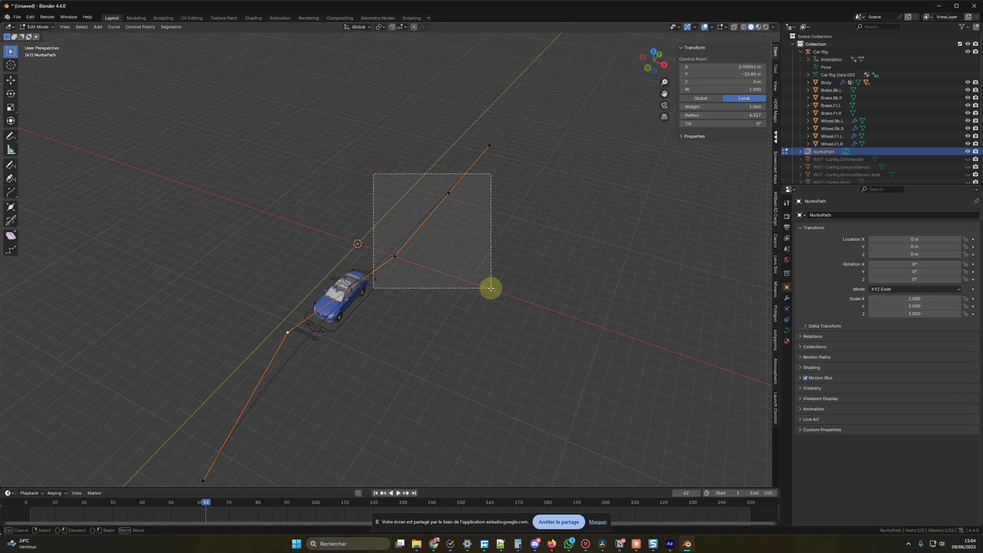
{"action": "right_click", "coordinate": [433, 220]}
{"action": "left_click", "coordinate": [435, 221]}
{"action": "left_click", "coordinate": [439, 229]}
{"action": "left_click", "coordinate": [424, 222]}
{"action": "key", "text": "g"}
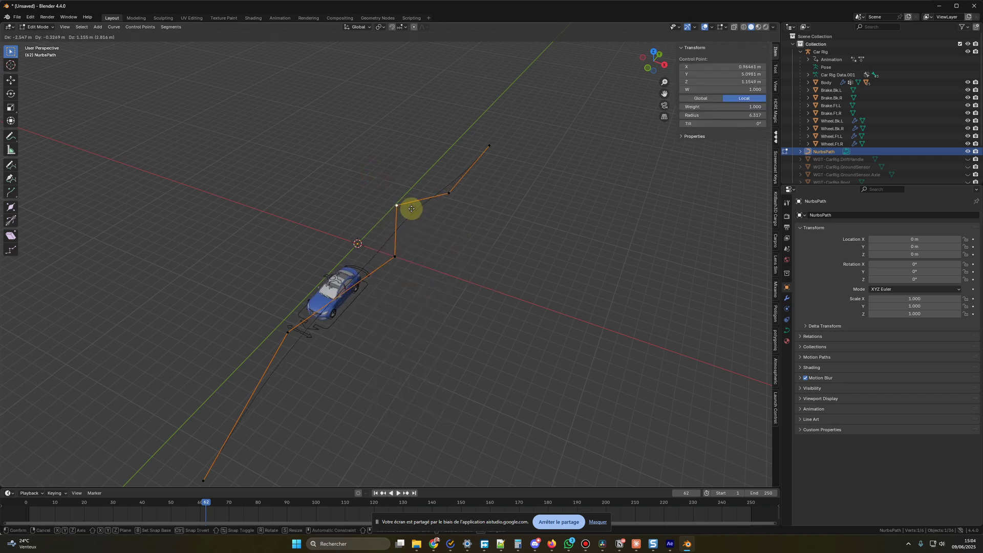
{"action": "key", "text": "Escape"}
Select all path points, then select the car rig and view its side
{"action": "key", "text": "a"}
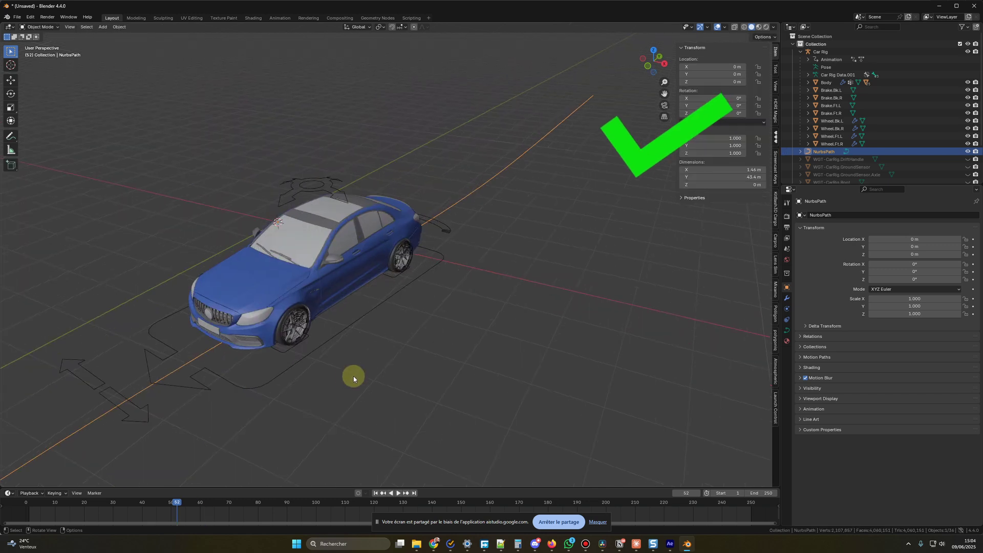
{"action": "middle_click_drag", "start_coordinate": [351, 374], "coordinate": [417, 364]}
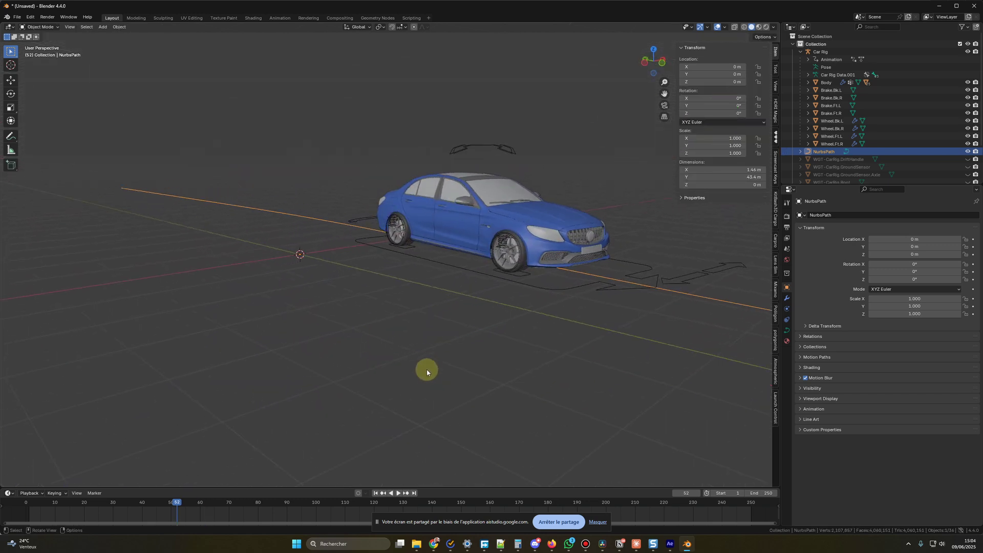
{"action": "scroll", "coordinate": [430, 368], "scroll_direction": "down", "scroll_amount": 3}
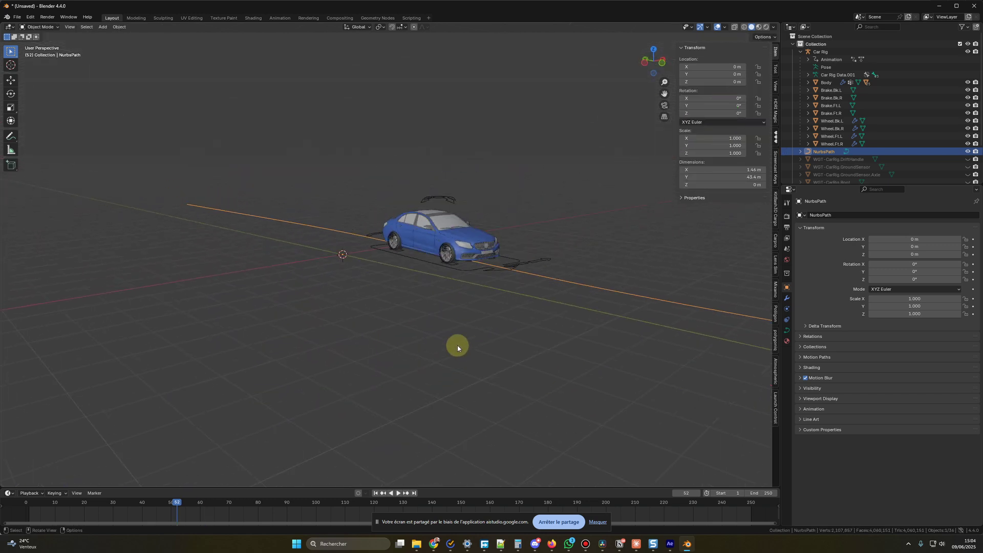
{"action": "left_click", "coordinate": [462, 274]}
{"action": "mouse_move", "coordinate": [421, 364]}
{"action": "middle_mouse_down"}
{"action": "mouse_move", "coordinate": [296, 367]}
{"action": "mouse_move", "coordinate": [421, 365]}
{"action": "middle_mouse_up"}
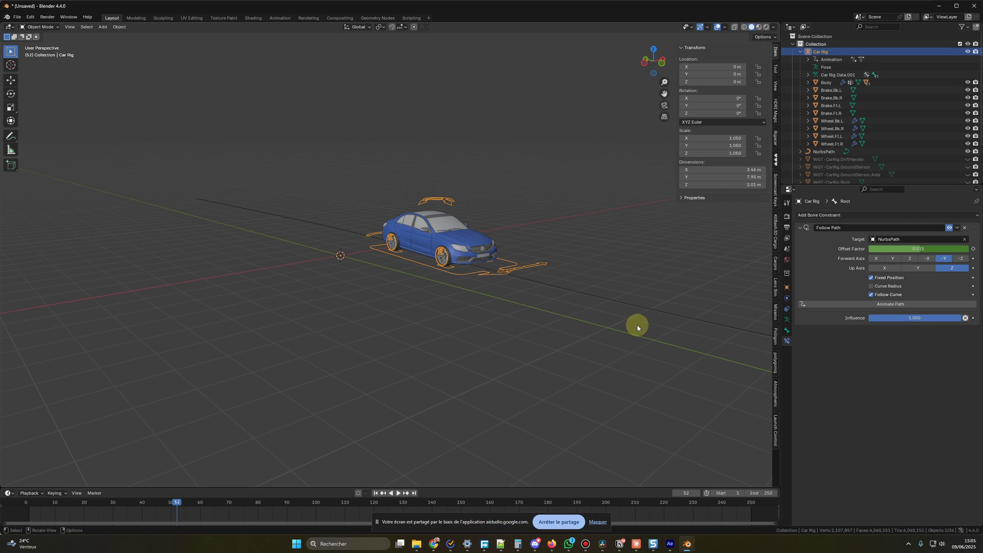
In the Rigacar panel, run Bake car steering and Bake wheels rotation, confirming each
{"action": "left_click", "coordinate": [775, 139]}
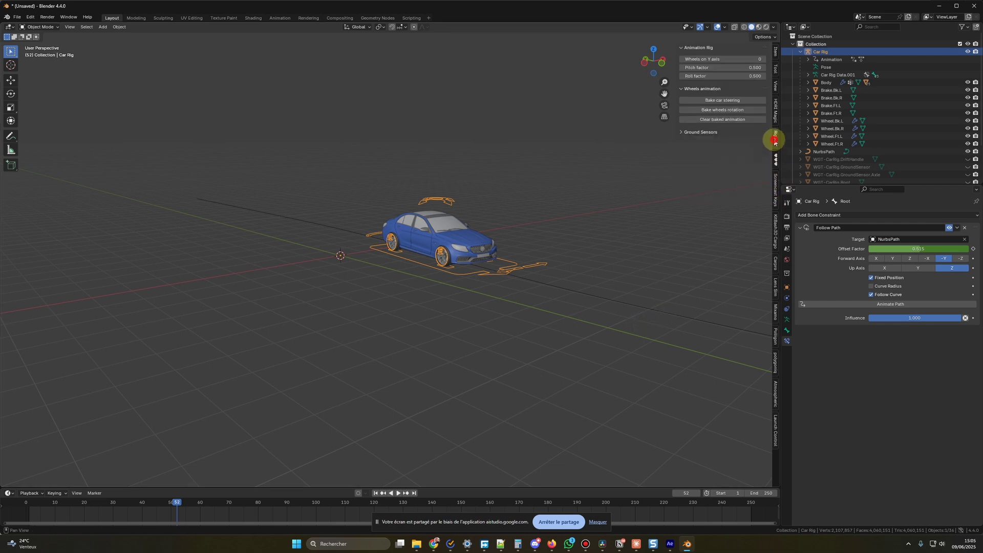
{"action": "left_click", "coordinate": [727, 103]}
{"action": "left_click", "coordinate": [709, 141]}
{"action": "left_click", "coordinate": [722, 110]}
{"action": "left_click", "coordinate": [707, 145]}
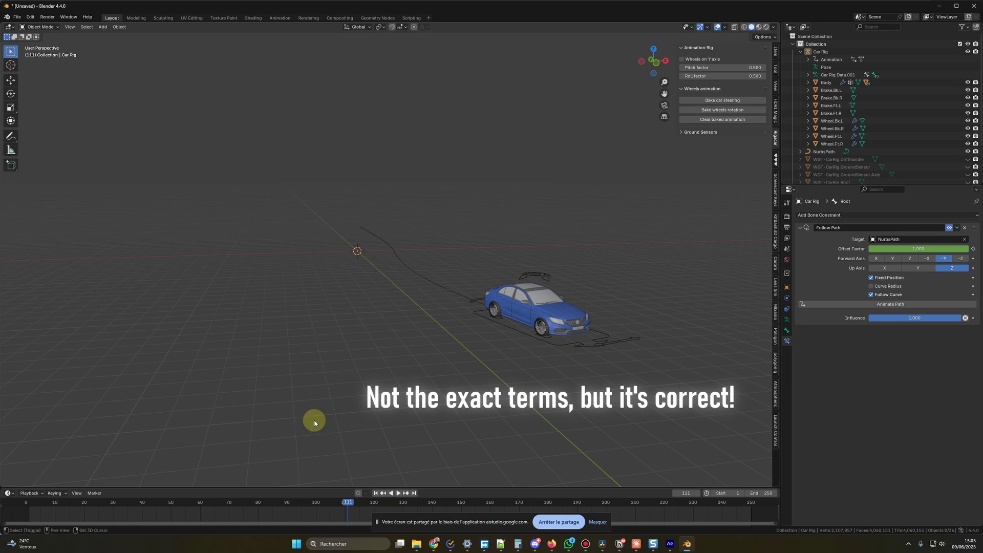
{"action": "middle_click_drag", "start_coordinate": [315, 423], "coordinate": [314, 420]}
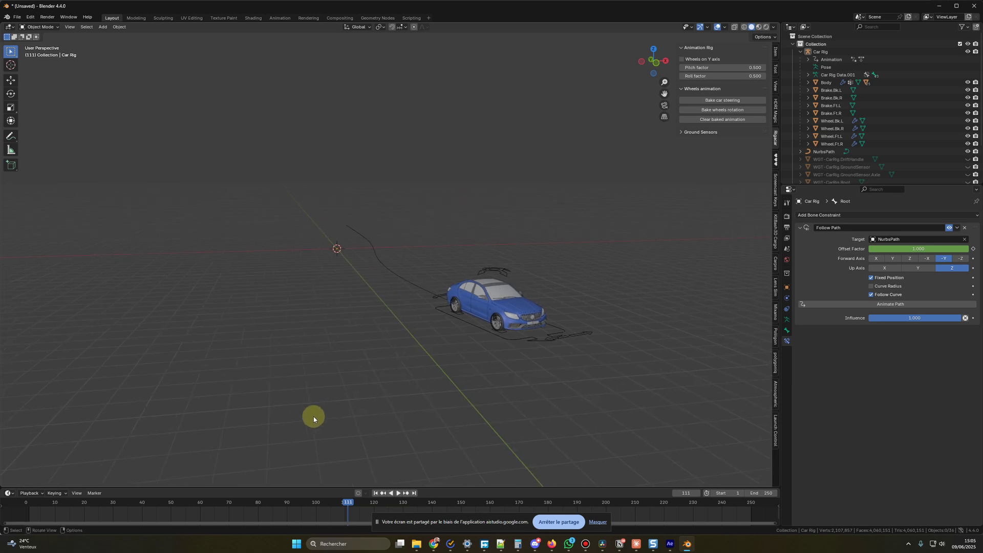
Put Car Rig into Pose Mode and select its Suspension bone
{"action": "left_click", "coordinate": [505, 269]}
{"action": "key", "text": "ctrl+Tab"}
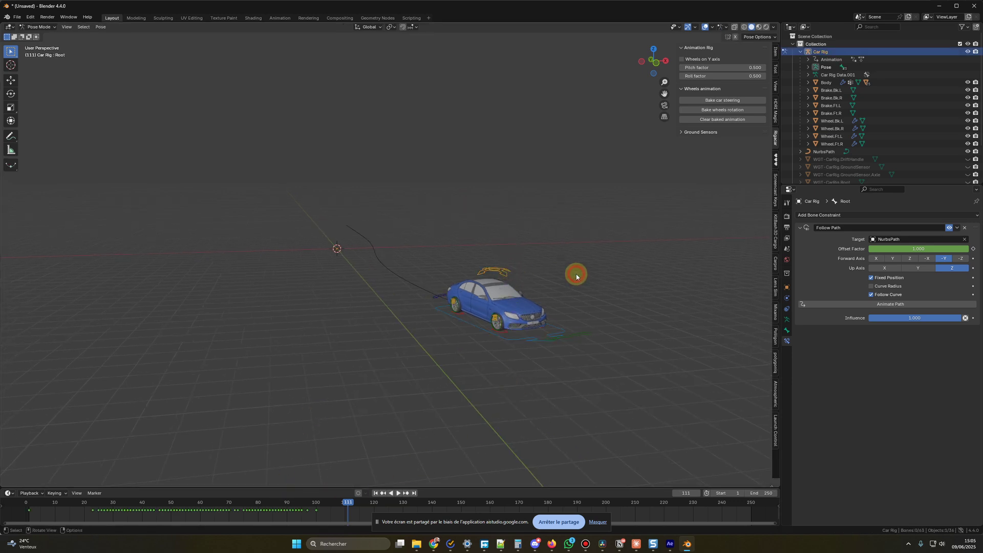
{"action": "left_click", "coordinate": [501, 272]}
{"action": "middle_click_drag", "start_coordinate": [402, 396], "coordinate": [372, 391]}
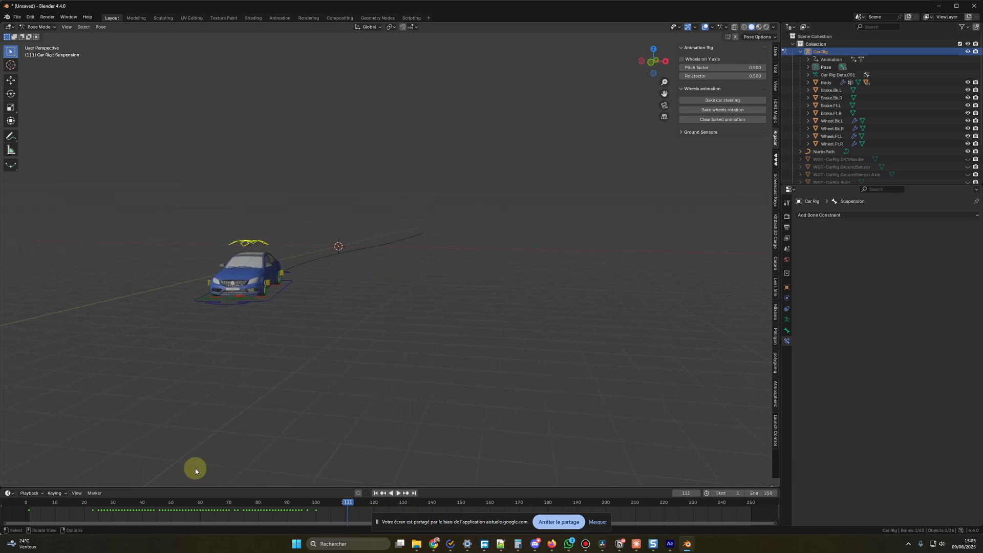
Play the baked drive along the path from the first frame, replaying it once more
{"action": "left_click", "coordinate": [24, 501]}
{"action": "key", "text": "space"}
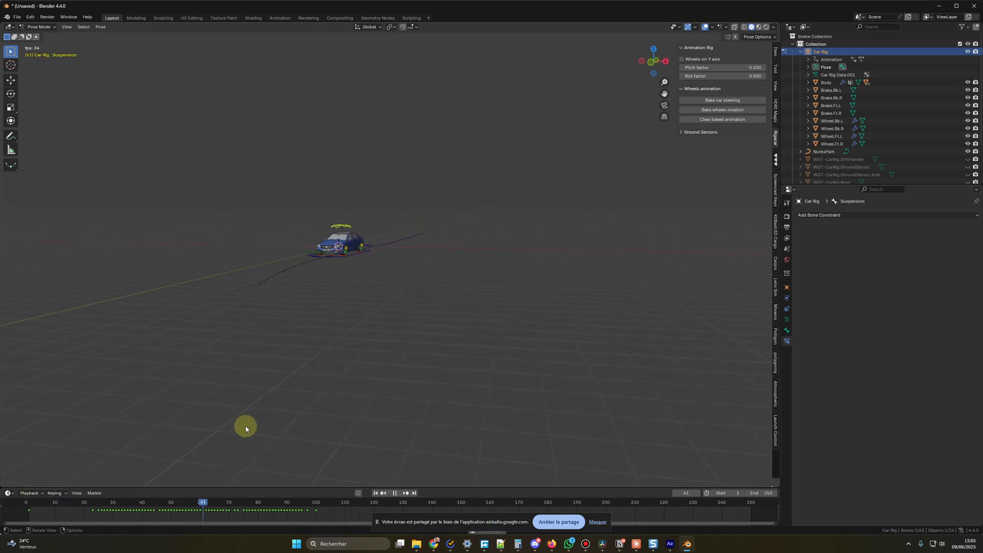
{"action": "key", "text": "space"}
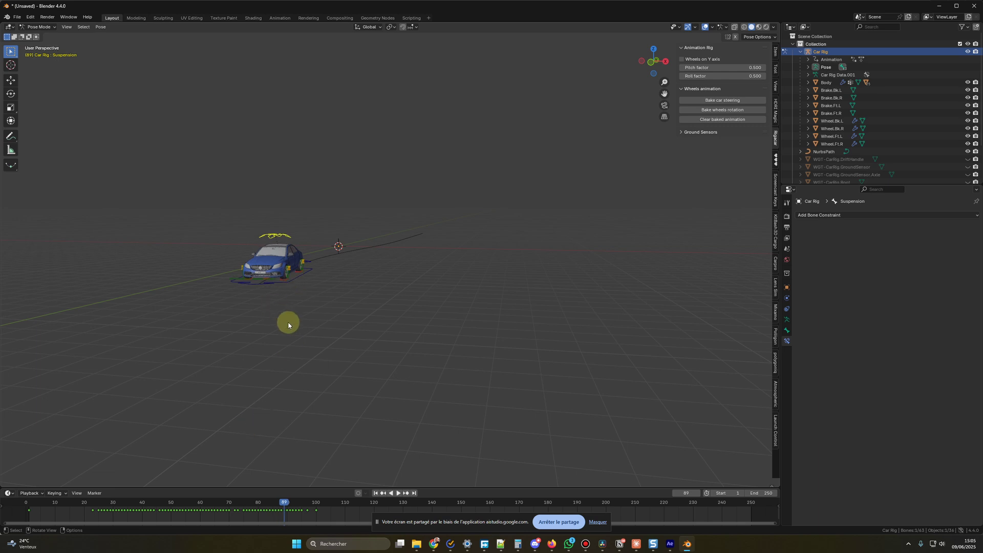
{"action": "scroll", "coordinate": [288, 325], "scroll_direction": "up", "scroll_amount": 3}
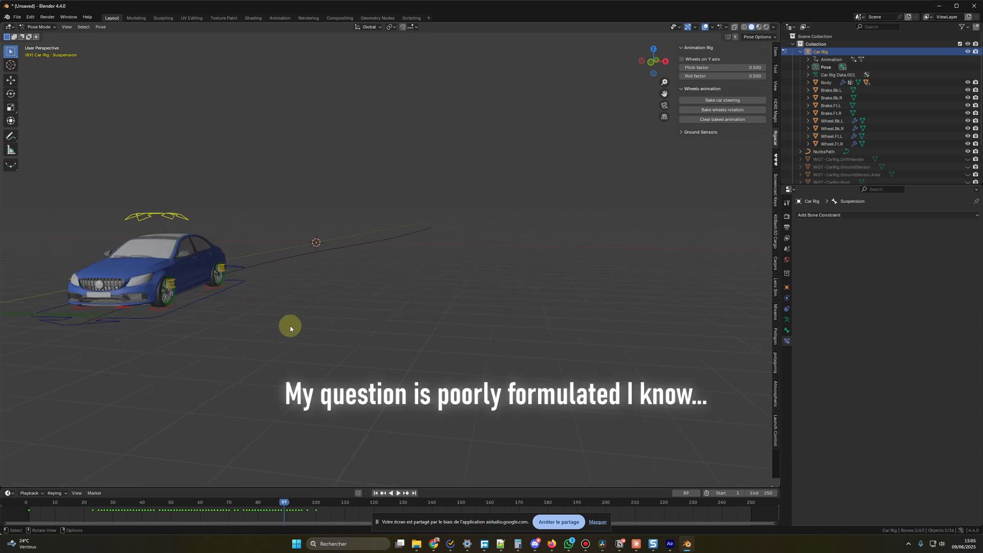
{"action": "left_click", "coordinate": [41, 503]}
{"action": "key", "text": "space"}
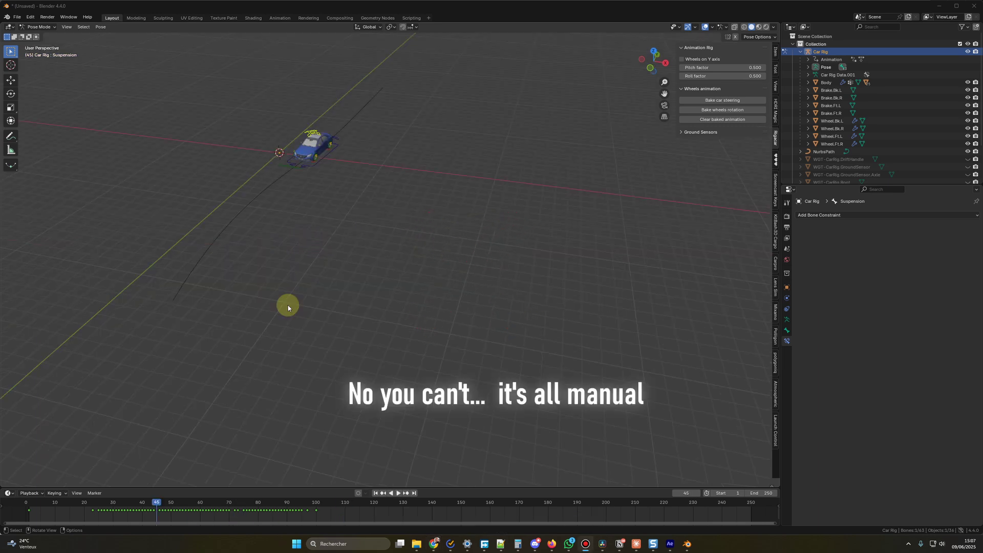
{"action": "middle_click_drag", "start_coordinate": [282, 307], "coordinate": [321, 297]}
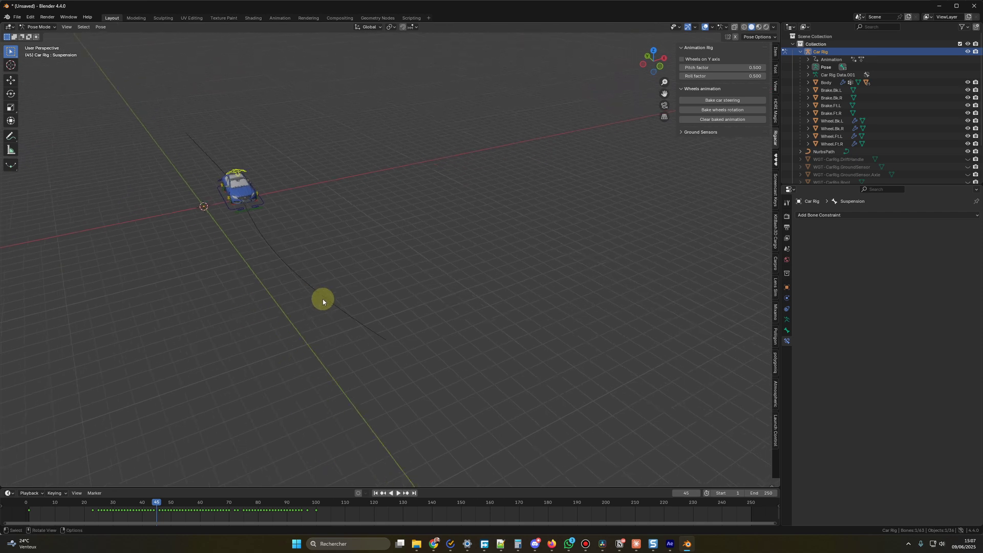
{"action": "mouse_move", "coordinate": [323, 298]}
{"action": "middle_mouse_down"}
{"action": "mouse_move", "coordinate": [256, 294]}
{"action": "mouse_move", "coordinate": [325, 281]}
{"action": "middle_mouse_up"}
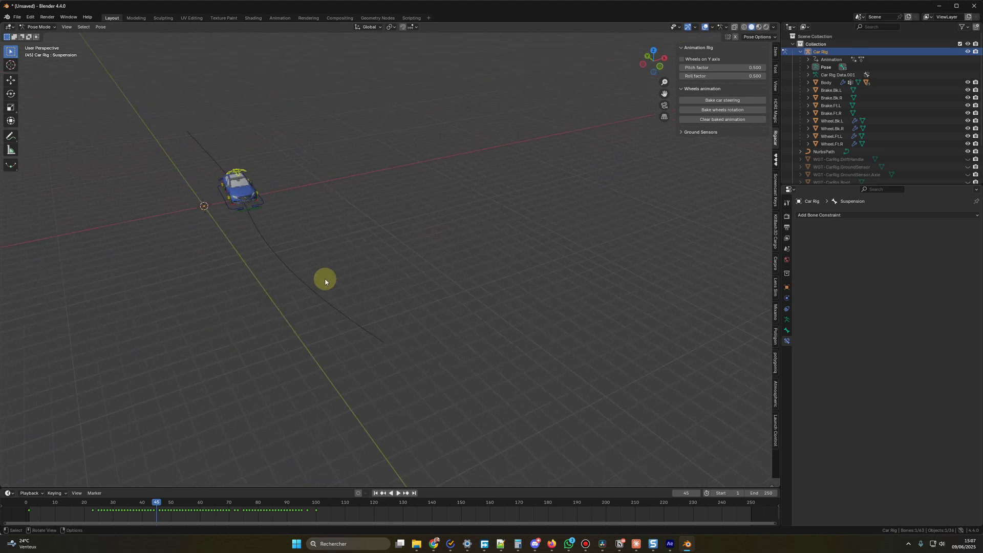